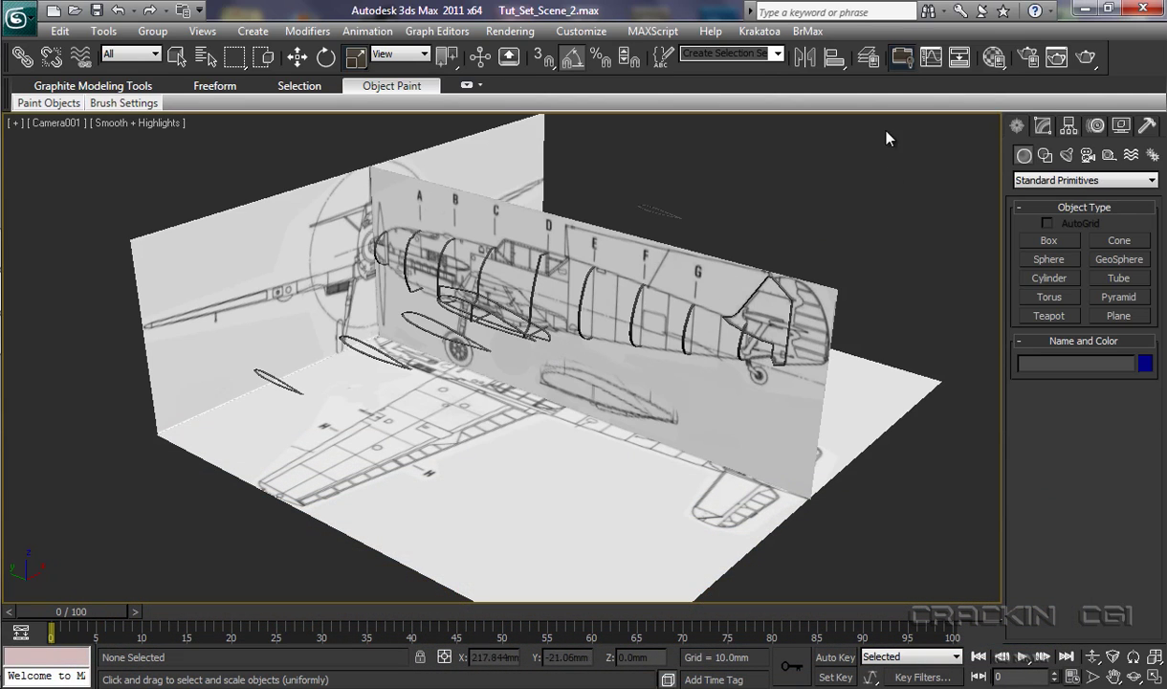
# Create a new layer named Fuselage and close the layer manager
pyautogui.click(866, 57)
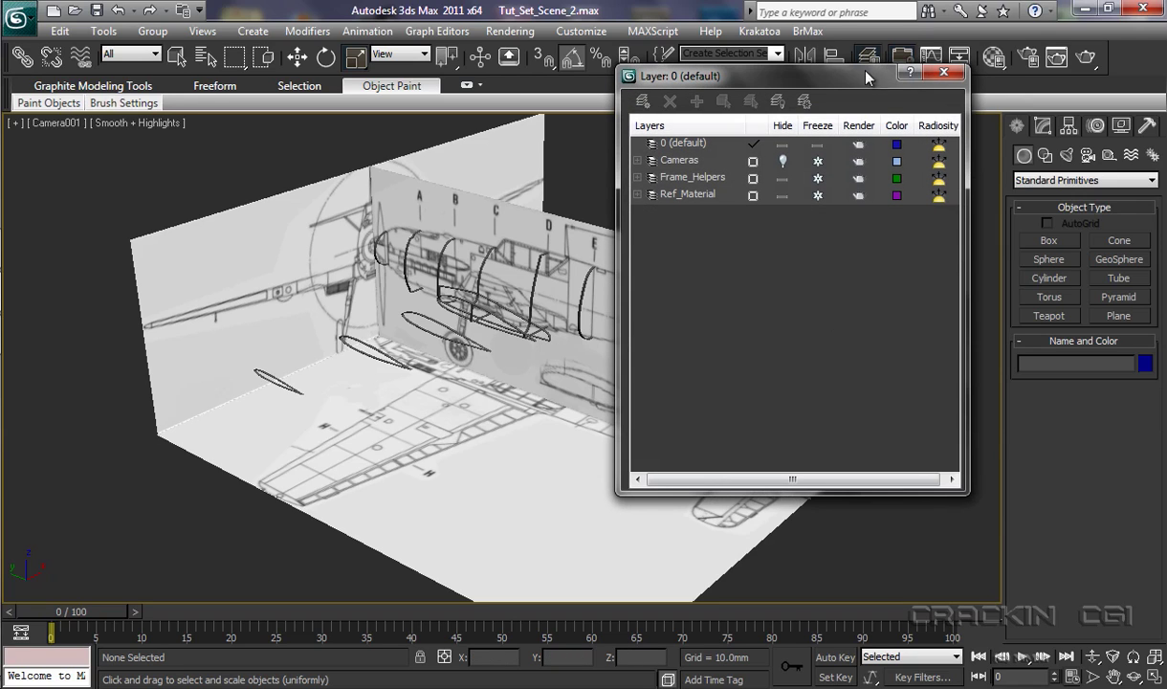
pyautogui.click(643, 101)
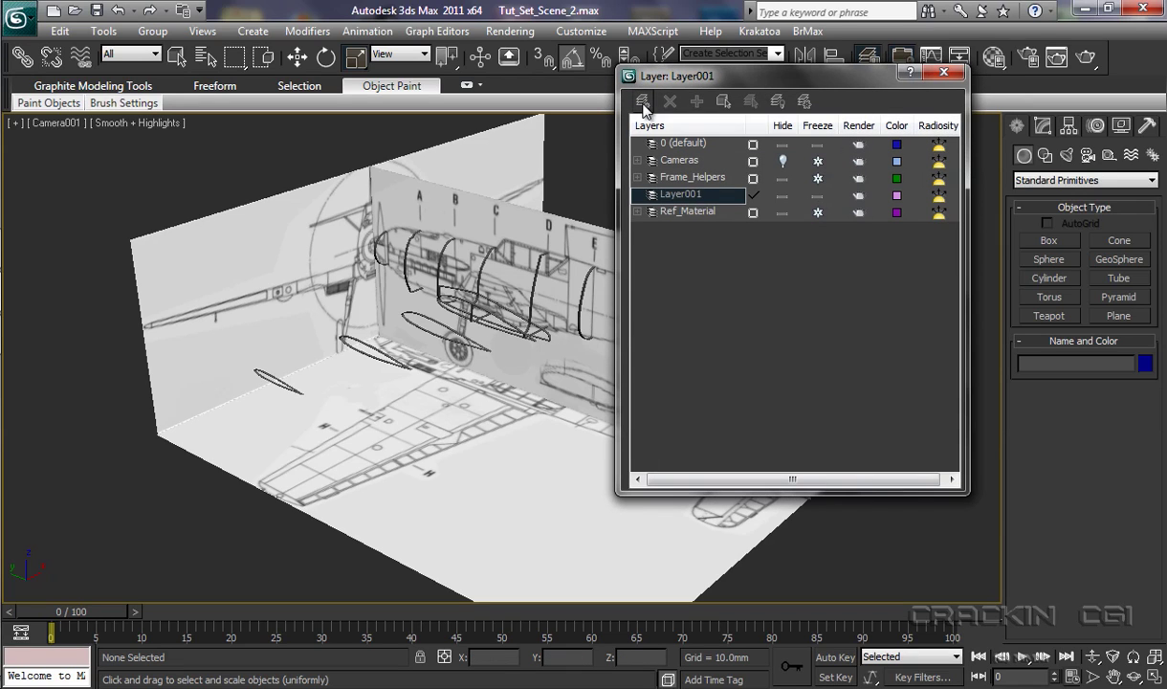
pyautogui.click(704, 194)
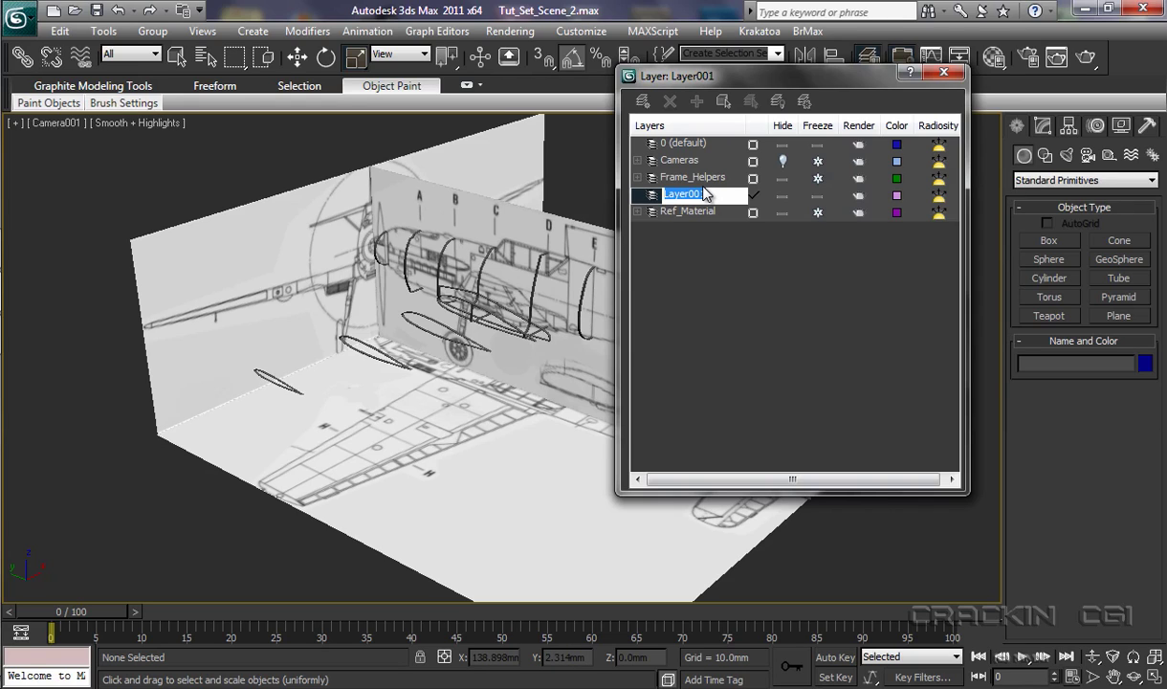
pyautogui.write('Fus')
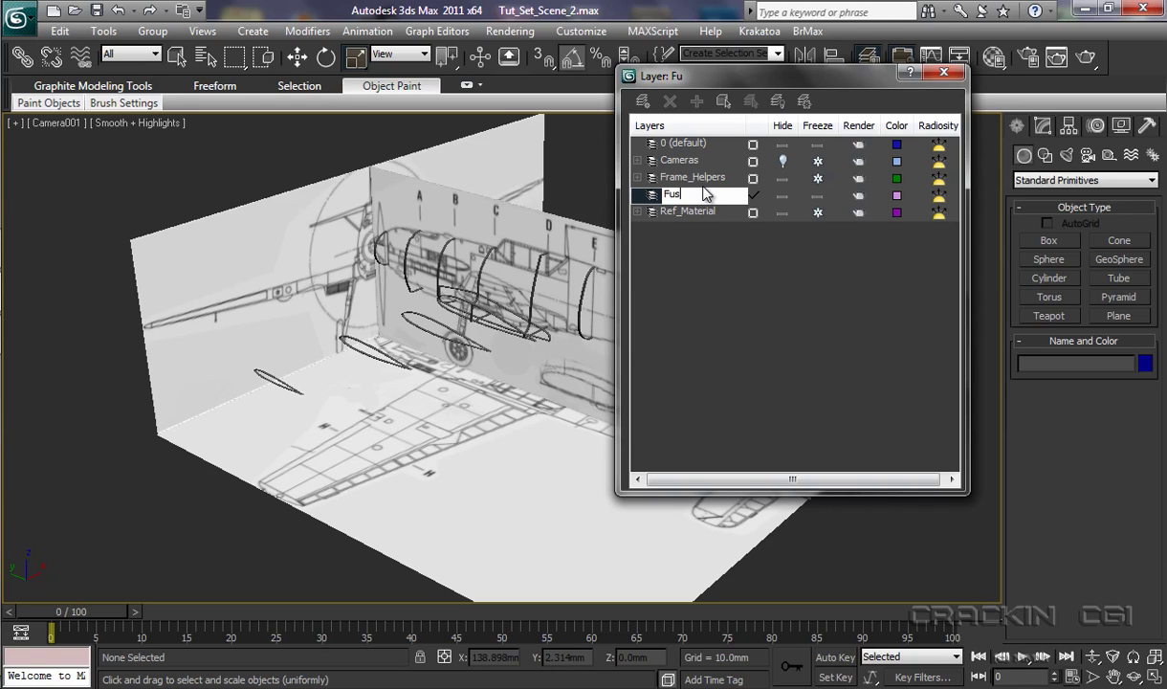
pyautogui.write('elage')
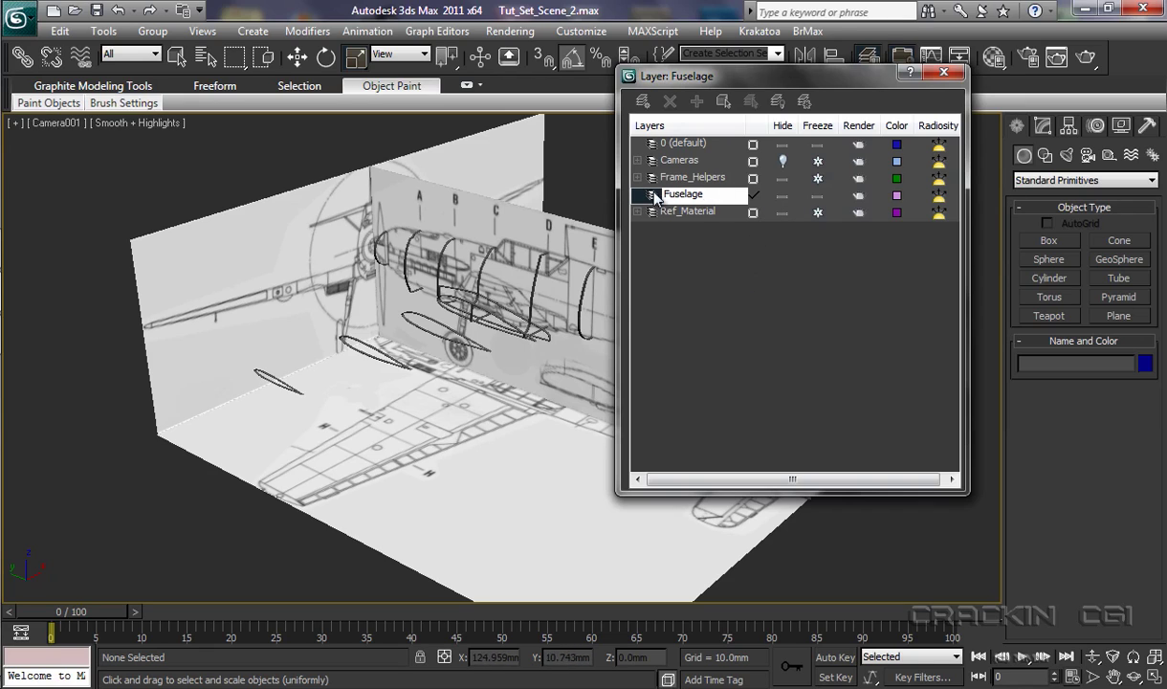
pyautogui.click(944, 72)
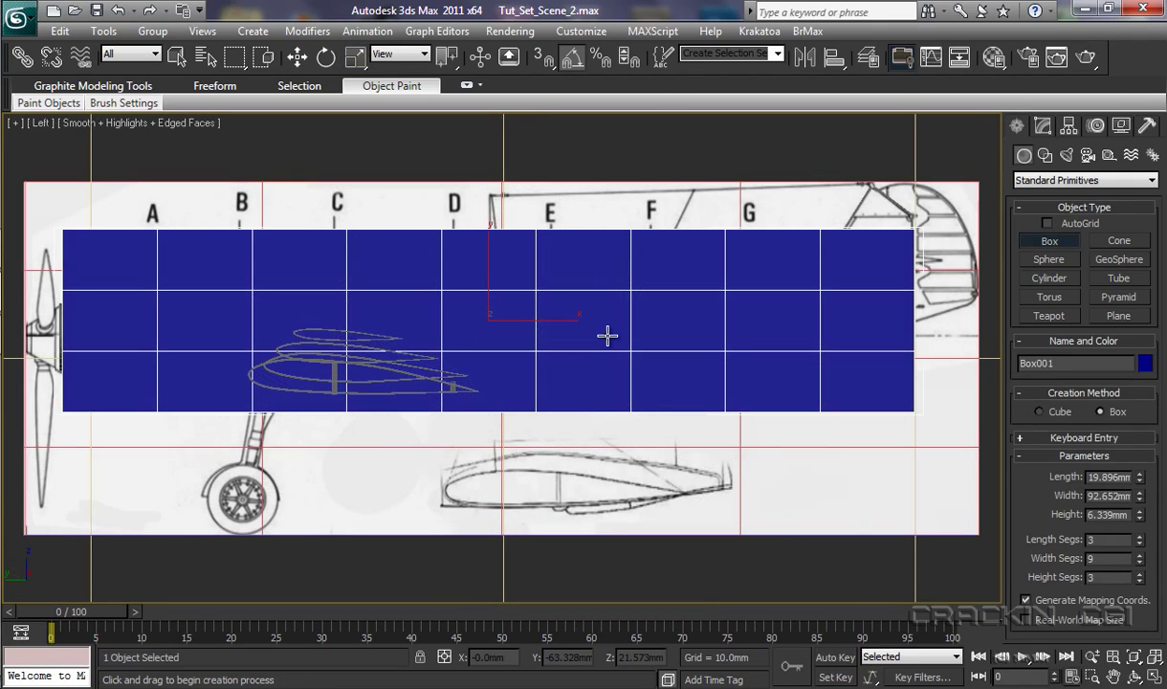
# Convert the box over the side view to an Editable Poly, with vertex editing and see-through display on
pyautogui.press('r')
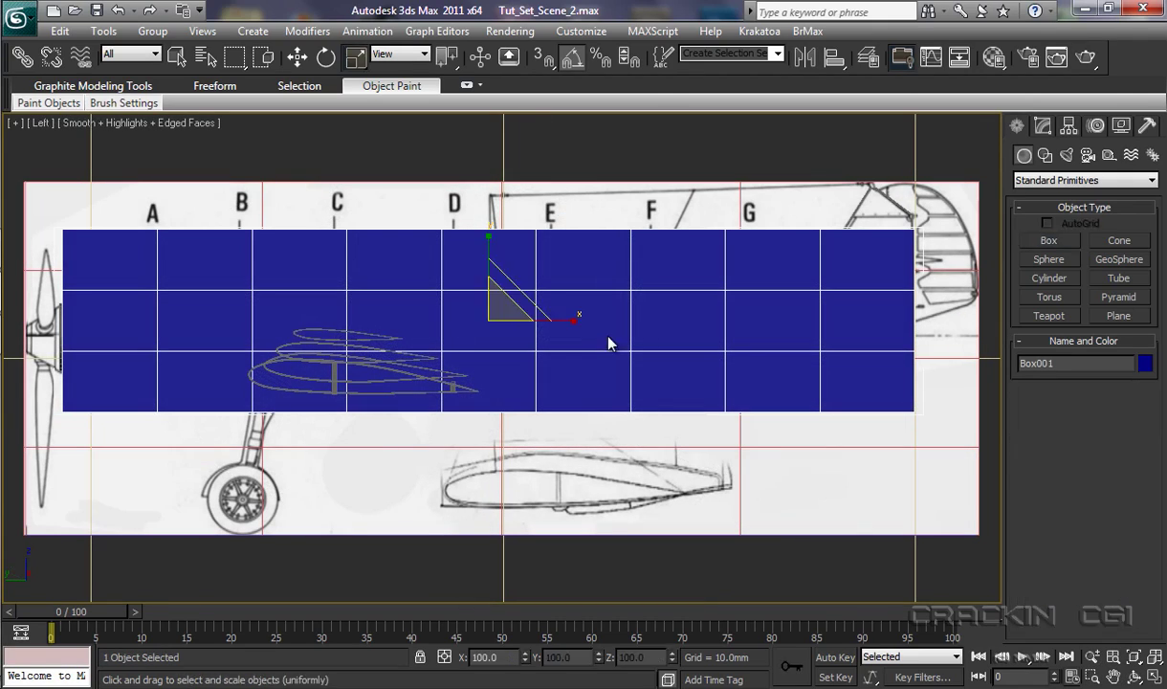
pyautogui.rightClick(578, 320)
pyautogui.moveTo(669, 419)
pyautogui.click(794, 451)
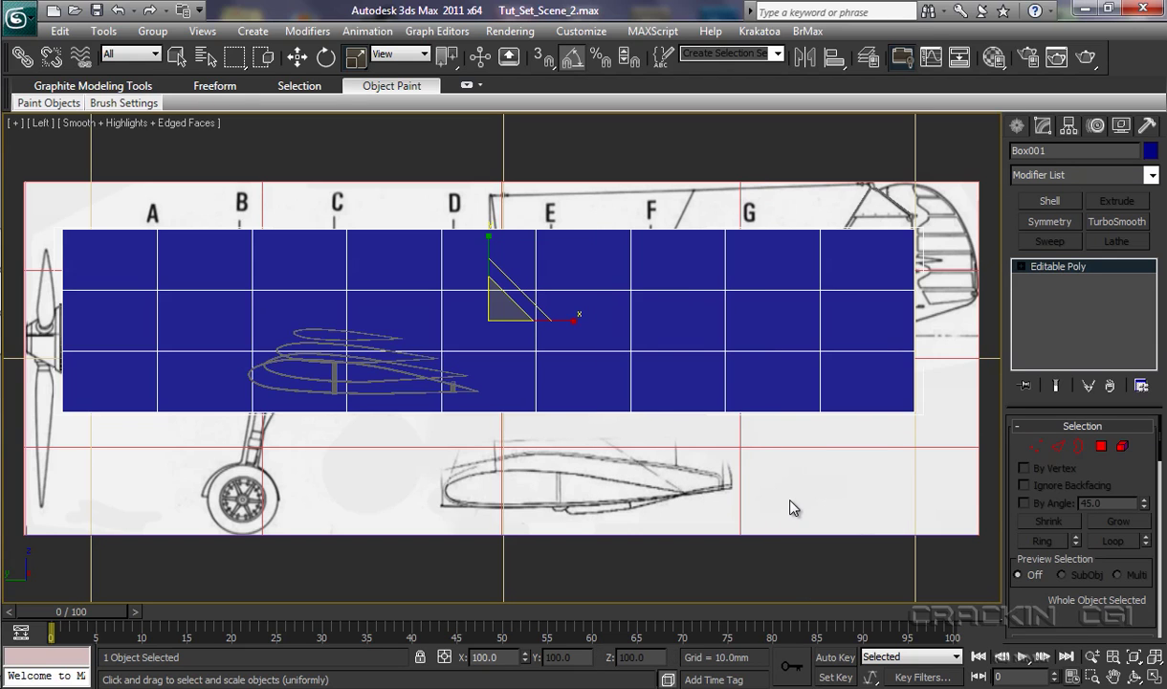
pyautogui.press('w')
pyautogui.click(1020, 265)
pyautogui.click(1041, 282)
pyautogui.hotkey('alt', 'x')
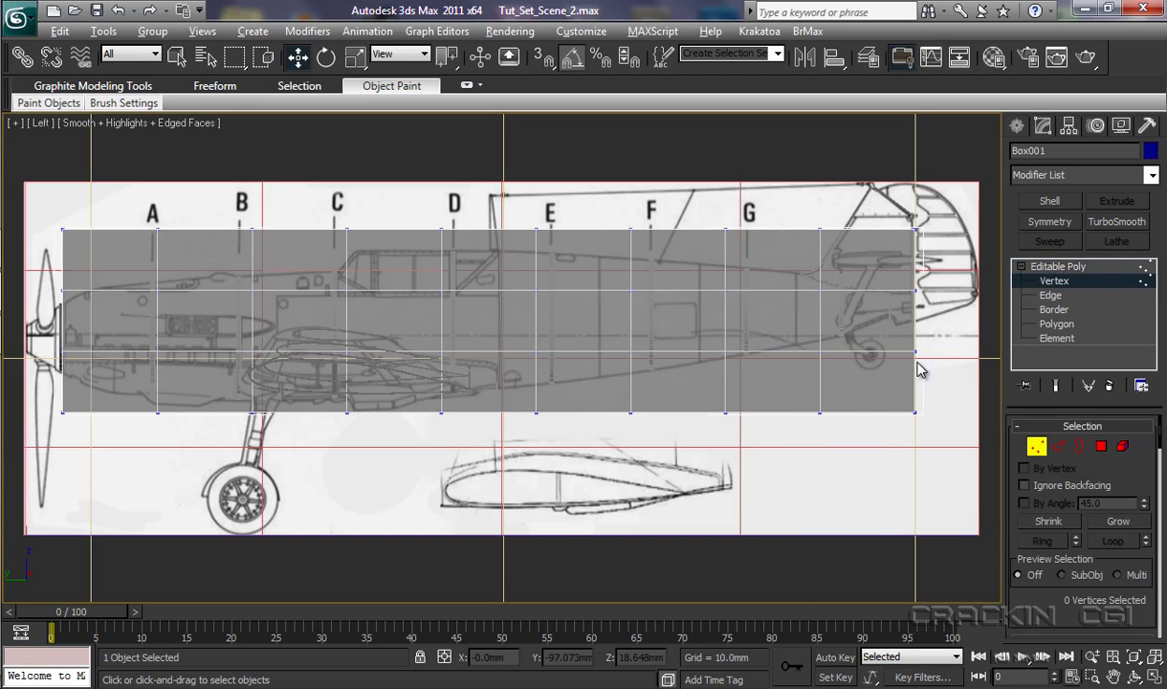
# Scale down the box's two vertex columns near frames E and F to match the fuselage height in the side view
pyautogui.moveTo(502, 203); pyautogui.dragTo(540, 425)
pyautogui.press('r')
pyautogui.moveTo(541, 235); pyautogui.dragTo(534, 258)
pyautogui.moveTo(602, 205); pyautogui.dragTo(658, 447)
pyautogui.moveTo(642, 304); pyautogui.dragTo(643, 334)
pyautogui.press('w')
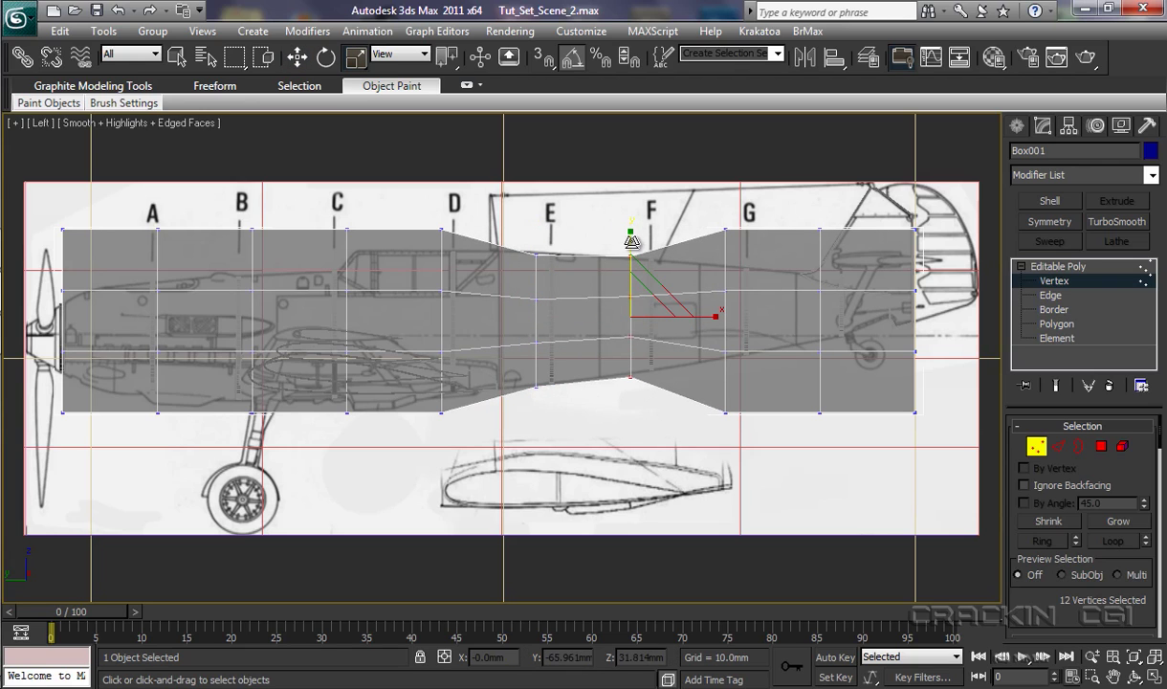
# Widen the box's vertex rows around the wing area to about 139% and 176% to follow the fuselage outline in the top view
pyautogui.press('r')
pyautogui.press('t')
pyautogui.moveTo(625, 411); pyautogui.dragTo(488, 356)
pyautogui.moveTo(479, 205); pyautogui.dragTo(616, 244)
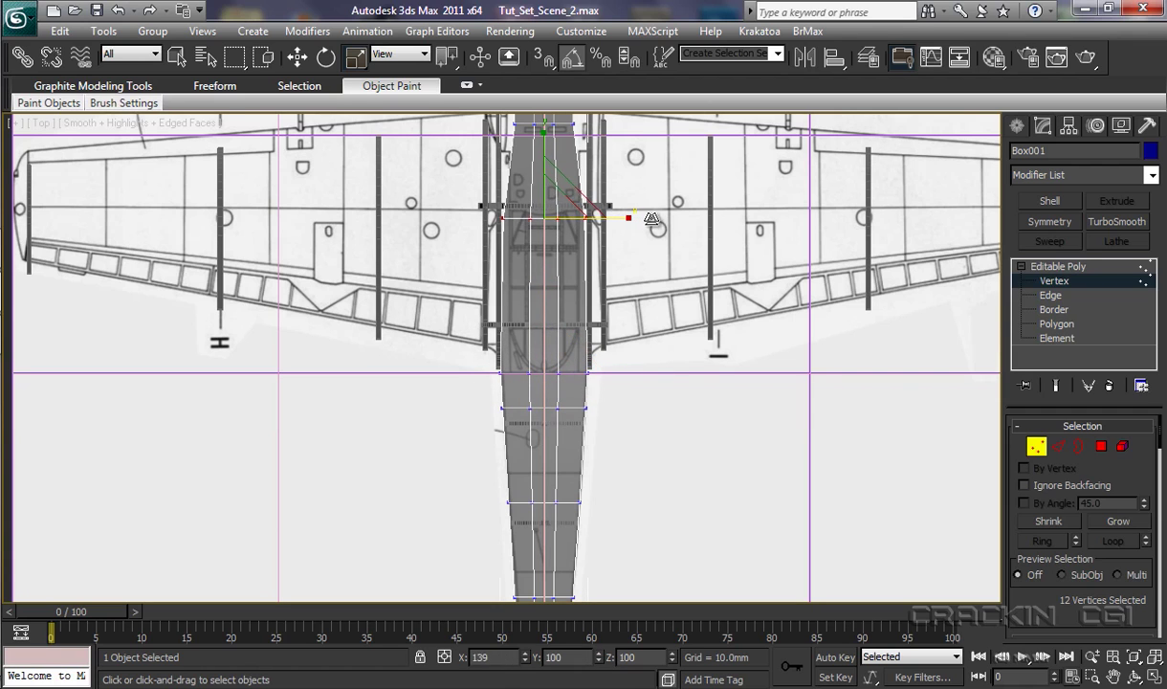
pyautogui.moveTo(641, 263); pyautogui.dragTo(612, 426, button='middle')
pyautogui.moveTo(473, 271); pyautogui.dragTo(617, 308)
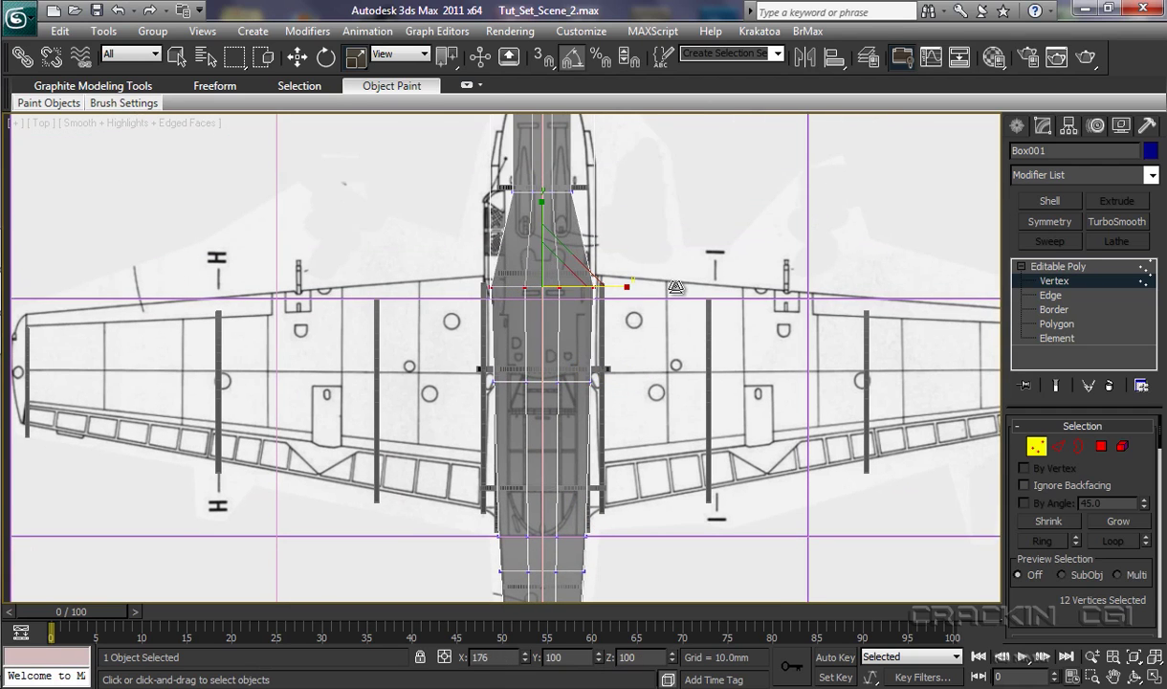
# Move individual box vertices in the perspective view to shape the box towards the fuselage frame helpers
pyautogui.press('p')
pyautogui.press('w')
pyautogui.moveTo(457, 168); pyautogui.dragTo(508, 197)
pyautogui.click(418, 272)
pyautogui.moveTo(442, 265); pyautogui.dragTo(458, 264)
pyautogui.click(419, 364)
pyautogui.click(419, 457)
pyautogui.moveTo(419, 457); pyautogui.dragTo(448, 426)
pyautogui.click(654, 510)
pyautogui.moveTo(654, 510); pyautogui.dragTo(688, 497)
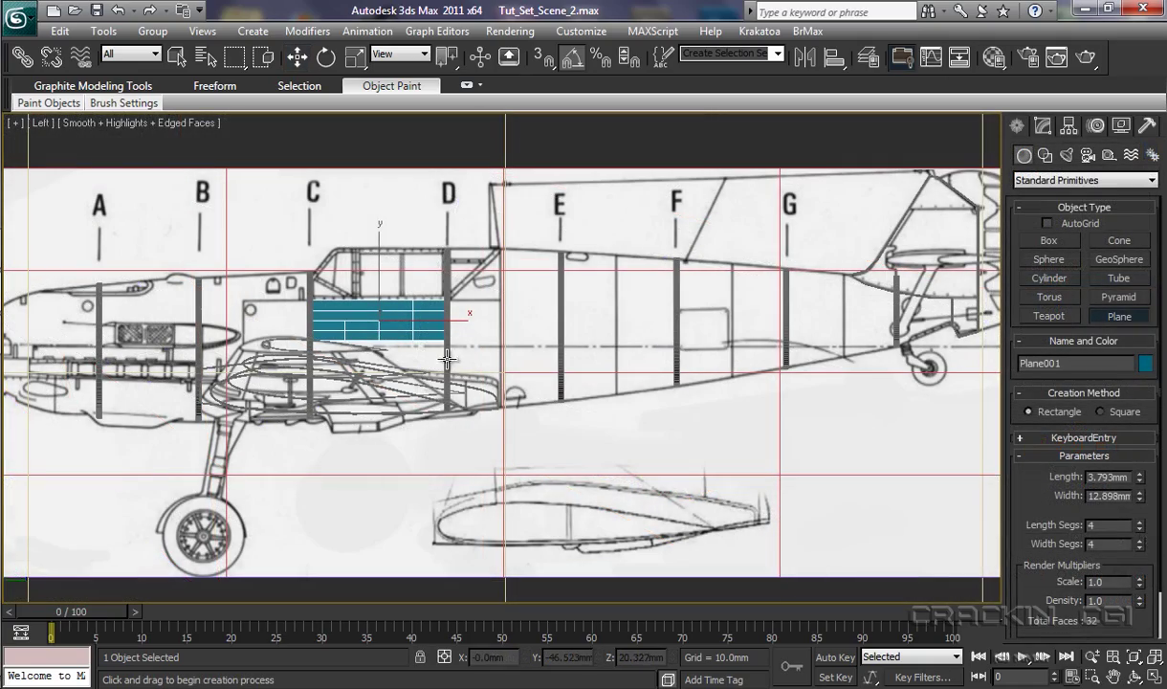
# Reduce the plane's length and width segments to the minimum and convert it to an Editable Poly
pyautogui.rightClick(1139, 543)
pyautogui.rightClick(1139, 524)
pyautogui.rightClick(412, 337)
pyautogui.moveTo(535, 493)
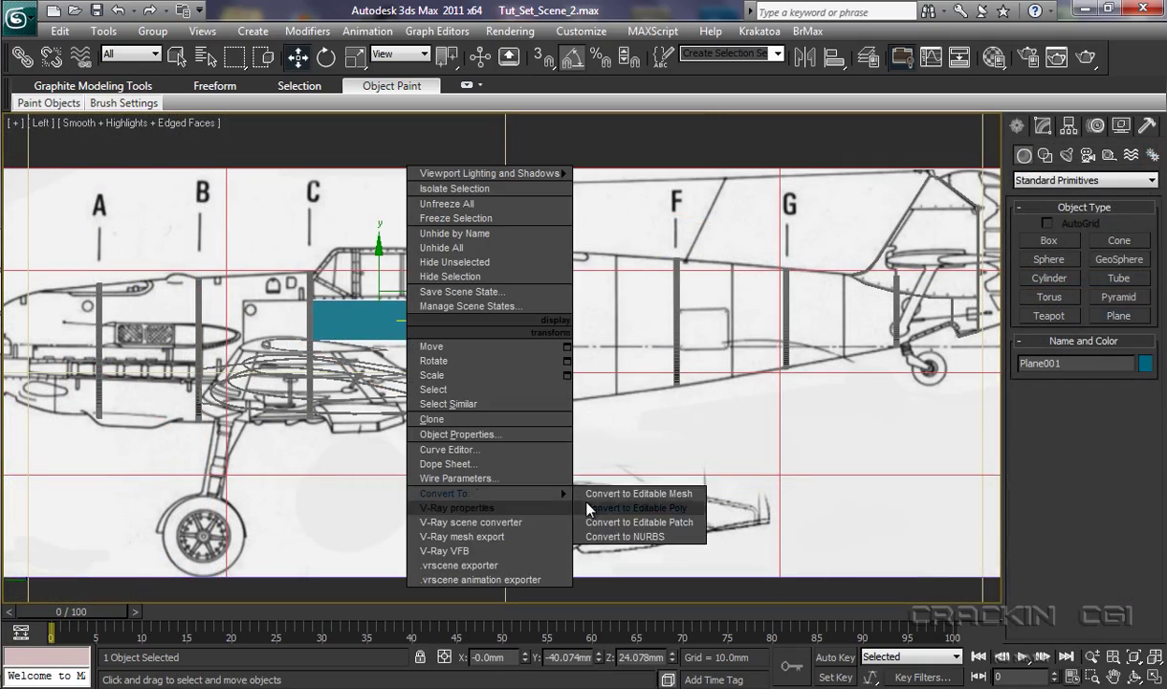
pyautogui.click(622, 506)
# Extend the plane's rear edge with copied edges into a strip running along the fuselage towards the tail
pyautogui.click(1021, 266)
pyautogui.click(1050, 294)
pyautogui.click(444, 320)
pyautogui.keyDown('shift'); pyautogui.moveTo(520, 321); pyautogui.dragTo(856, 332); pyautogui.keyUp('shift')
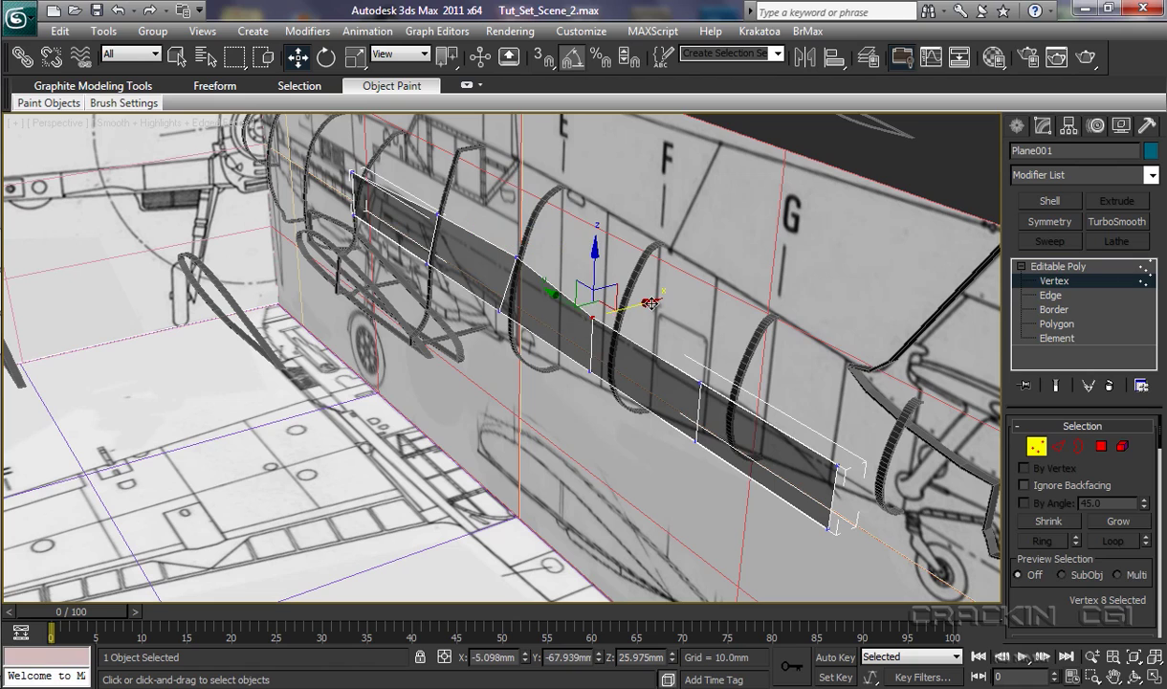
# Move the vertices of the plane strip out onto the rear fuselage frame helpers
pyautogui.moveTo(645, 320); pyautogui.dragTo(756, 367)
pyautogui.moveTo(743, 417); pyautogui.dragTo(834, 509)
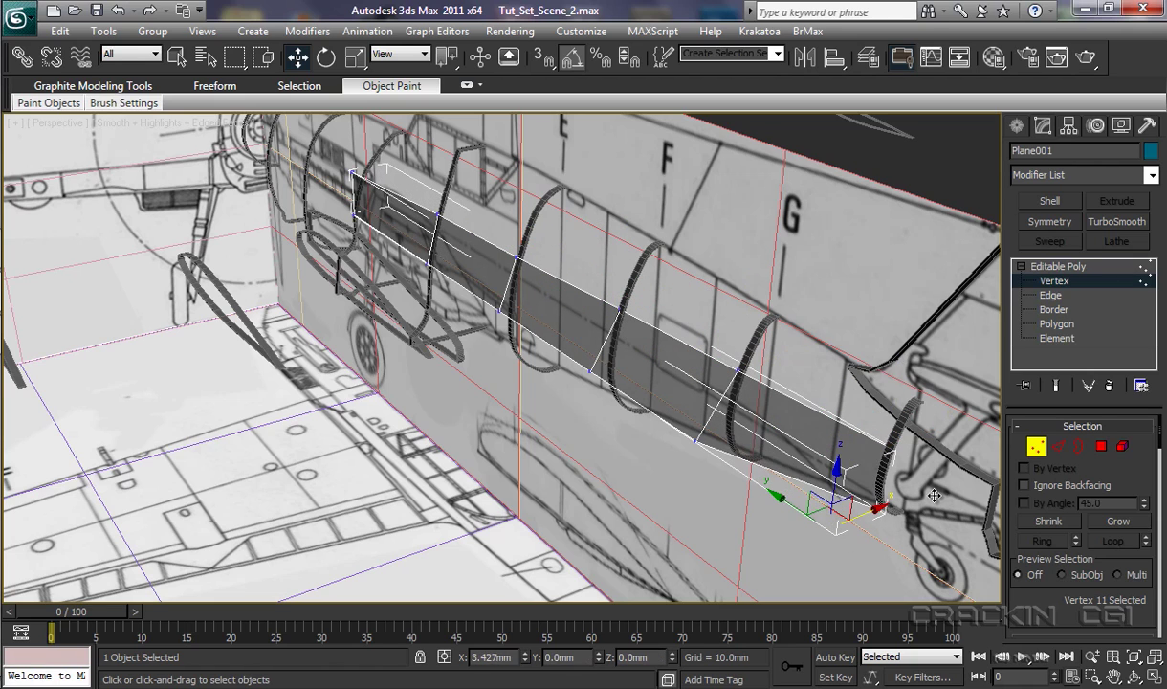
pyautogui.click(703, 456)
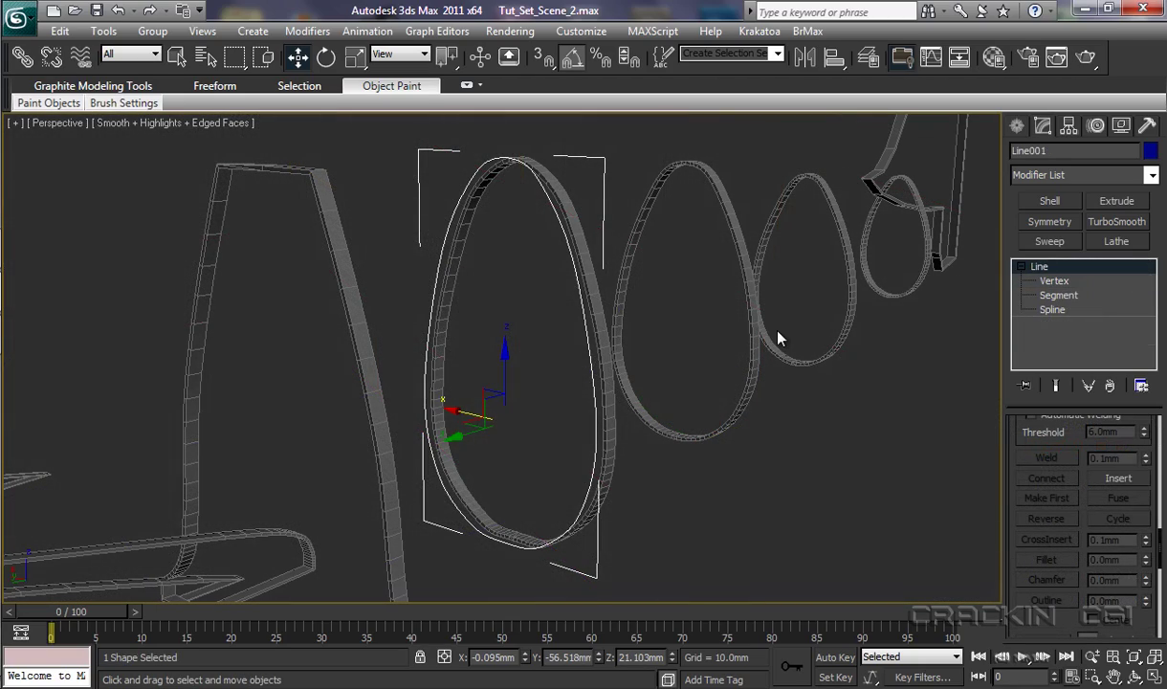
# Extrude the selected frame spline by -40.5 mm towards the tail, without start and end caps
pyautogui.click(1115, 200)
pyautogui.click(1059, 496)
pyautogui.click(1060, 512)
pyautogui.moveTo(1135, 453); pyautogui.dragTo(1164, 526)
# Convert the extruded frame to an Editable Poly in the left view
pyautogui.press('l')
pyautogui.rightClick(717, 427)
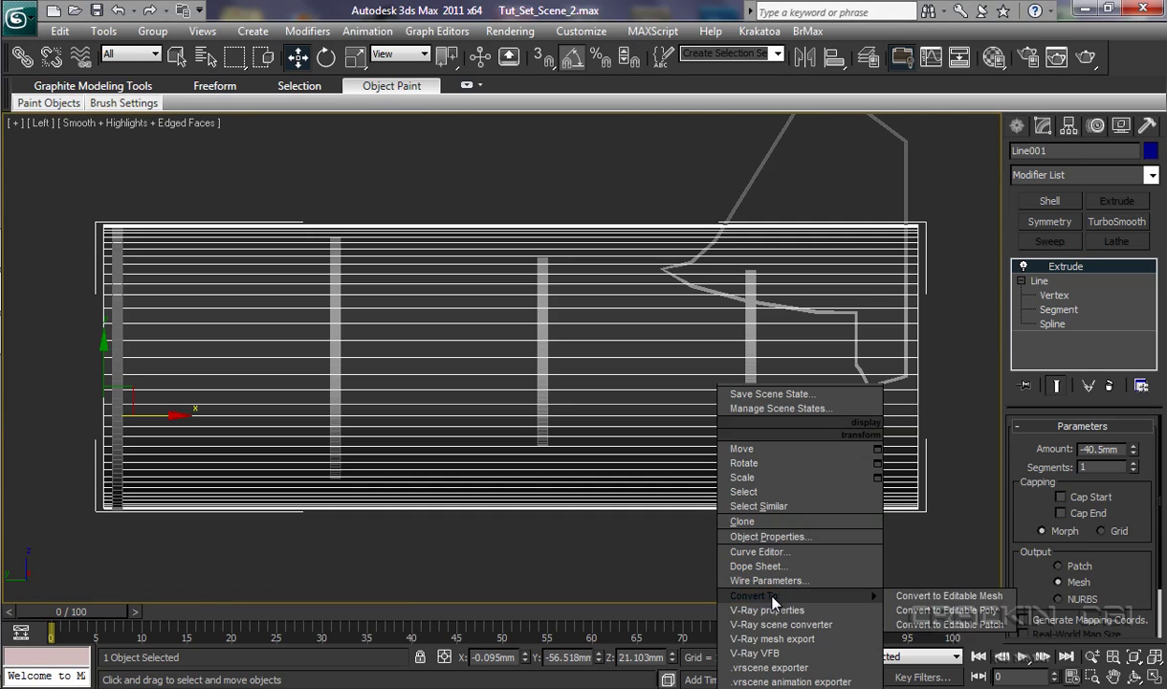
pyautogui.moveTo(880, 599)
pyautogui.click(947, 609)
# Connect all lengthwise edges of the extruded frame with 3 segments
pyautogui.click(1021, 266)
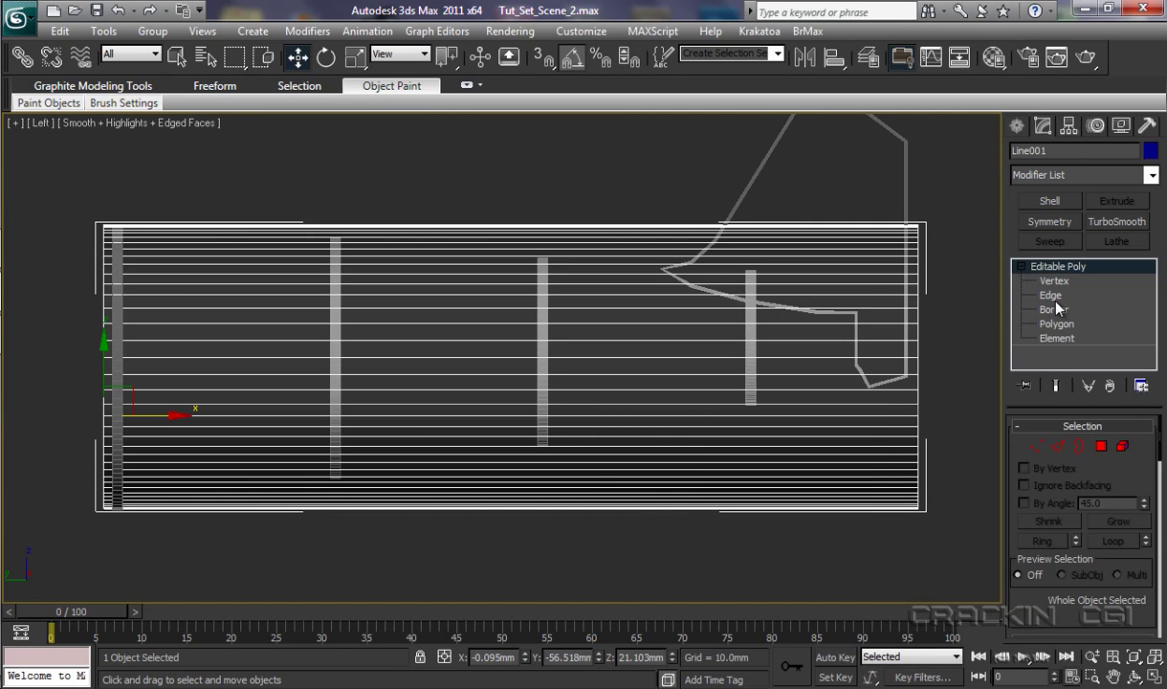
pyautogui.click(1050, 295)
pyautogui.moveTo(479, 193); pyautogui.dragTo(502, 553)
pyautogui.scroll(-10, 1081, 487)
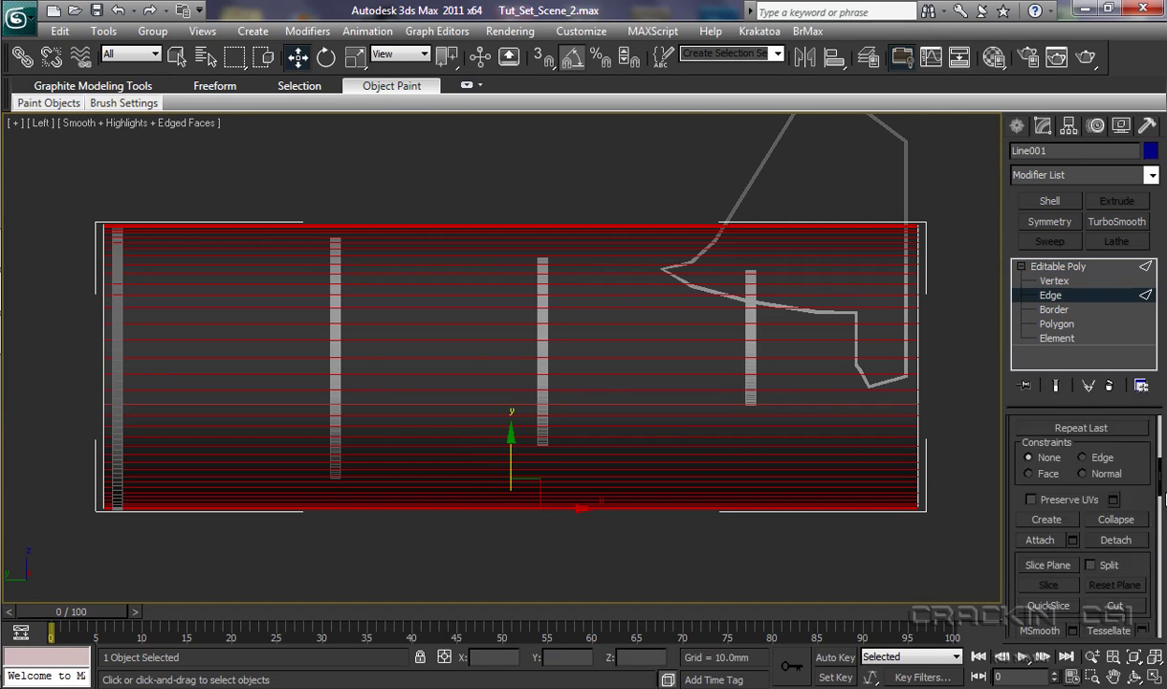
pyautogui.scroll(5, 1080, 487)
pyautogui.click(1141, 489)
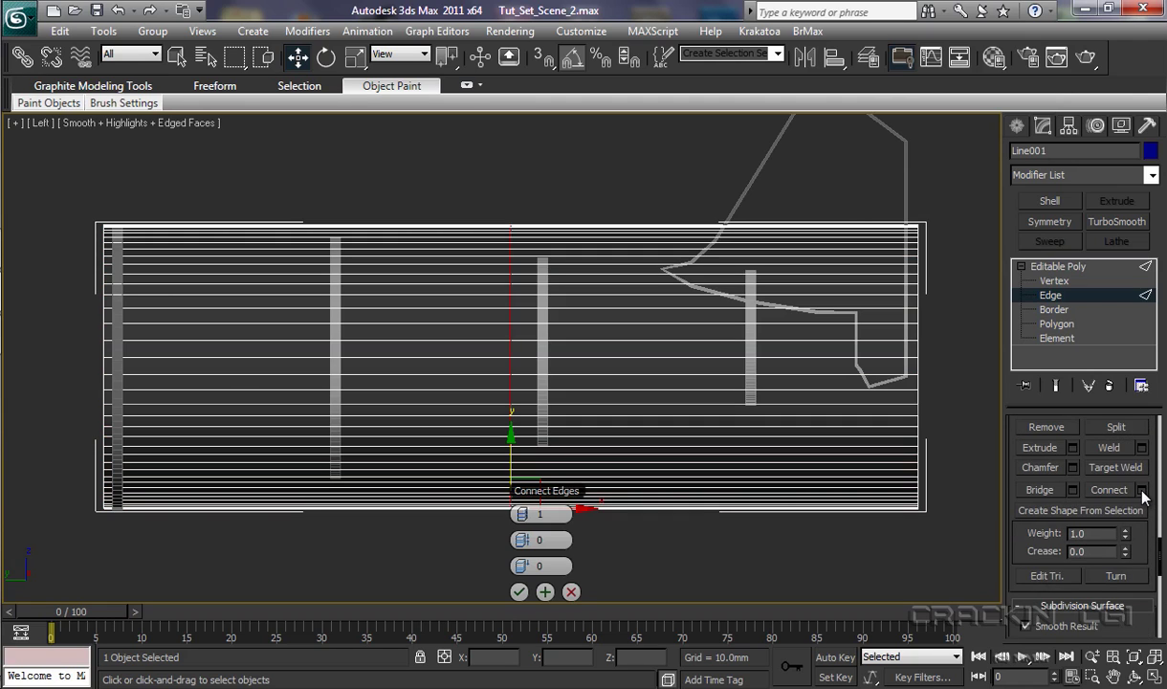
pyautogui.moveTo(521, 513); pyautogui.dragTo(521, 497)
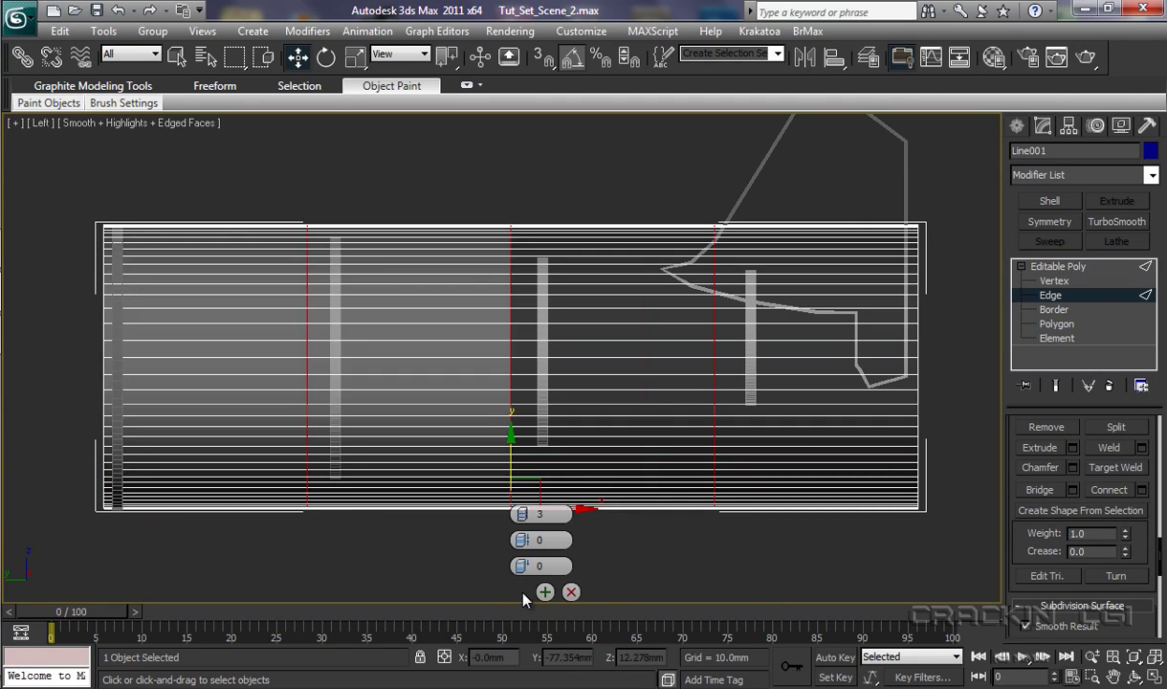
pyautogui.click(518, 591)
# Shift the vertex columns of the extruded frame onto the frame helpers and pull the end column to the tail helper's rear edge
pyautogui.click(1054, 281)
pyautogui.moveTo(283, 203); pyautogui.dragTo(330, 521)
pyautogui.moveTo(382, 380); pyautogui.dragTo(409, 380)
pyautogui.moveTo(500, 209); pyautogui.dragTo(522, 521)
pyautogui.moveTo(583, 379); pyautogui.dragTo(616, 382)
pyautogui.moveTo(693, 205); pyautogui.dragTo(738, 521)
pyautogui.moveTo(778, 380); pyautogui.dragTo(815, 380)
pyautogui.moveTo(900, 197); pyautogui.dragTo(947, 524)
pyautogui.moveTo(971, 377); pyautogui.dragTo(958, 377)
# Scale the second vertex column of the extruded frame uniformly to 87% to approach the helper's size and inspect the shape in perspective
pyautogui.moveTo(313, 208); pyautogui.dragTo(357, 552)
pyautogui.press('r')
pyautogui.moveTo(346, 362); pyautogui.dragTo(339, 378)
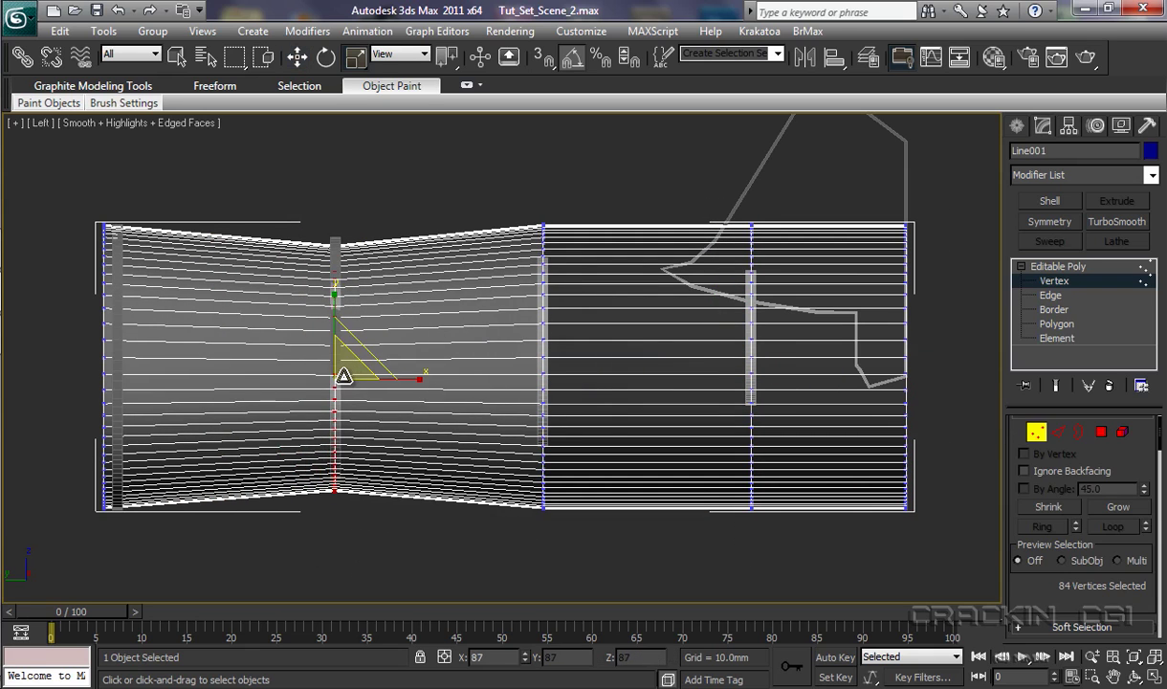
pyautogui.press('p')
pyautogui.scroll(3, 612, 430)
pyautogui.keyDown('alt'); pyautogui.moveTo(642, 417); pyautogui.dragTo(464, 510, button='middle'); pyautogui.keyUp('alt')
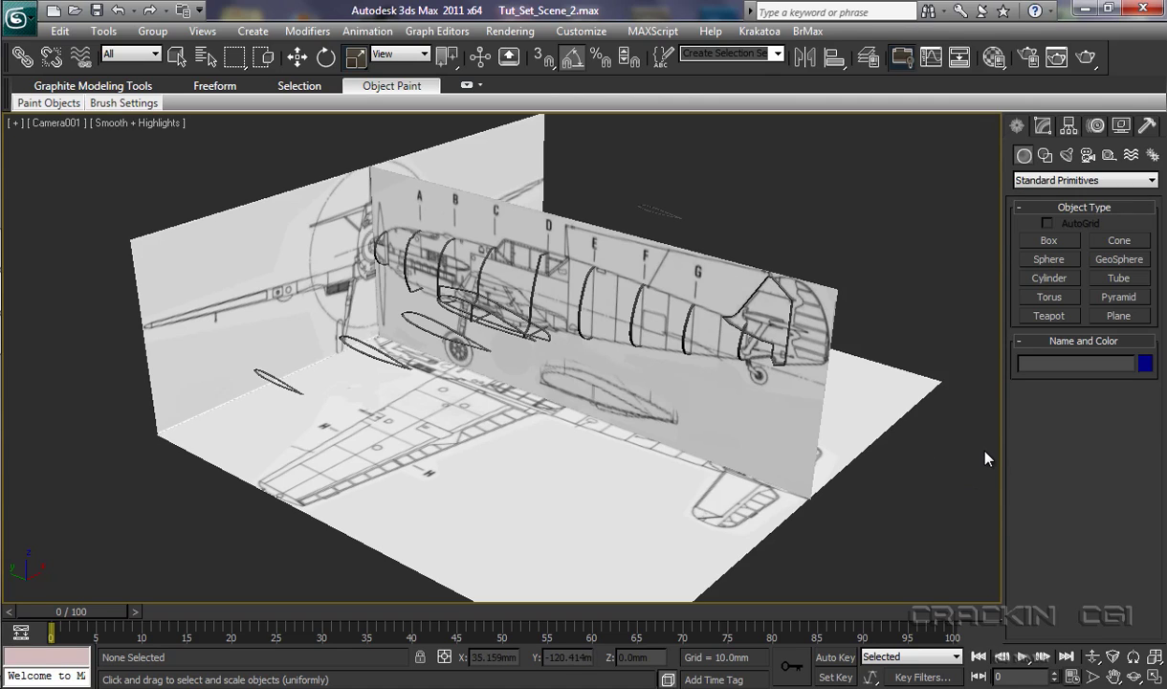
# Bring up the front view of the aircraft, framed on the nose, ready for creating a cylinder
pyautogui.click(1049, 280)
pyautogui.press('d')
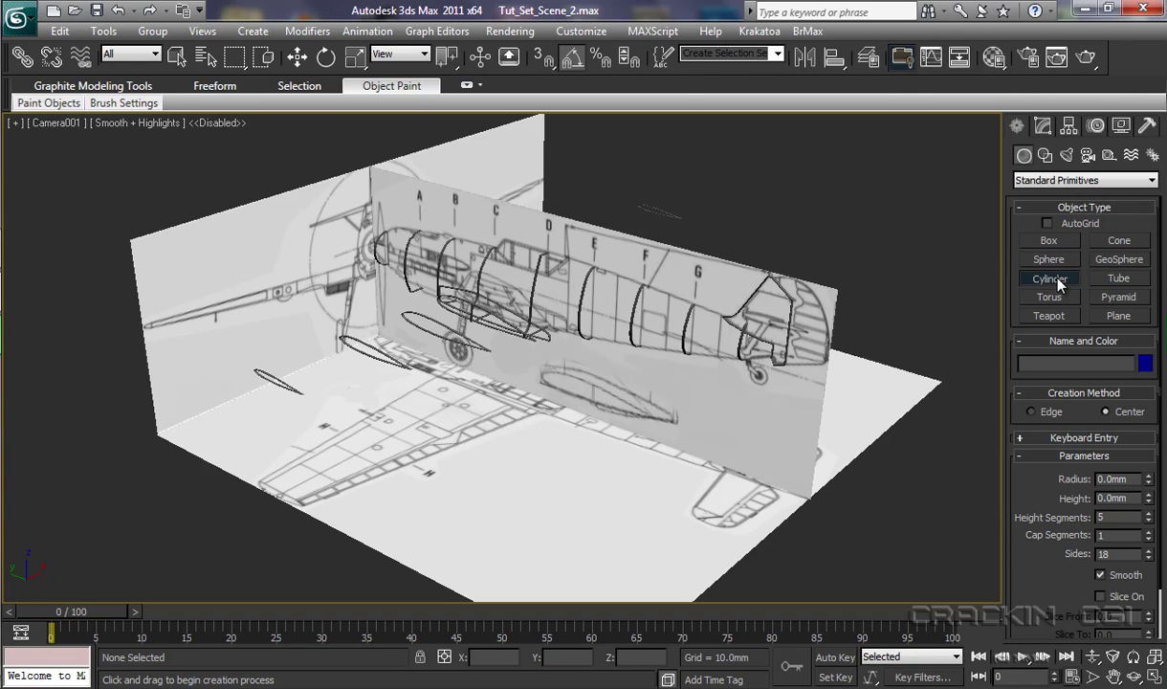
pyautogui.press('f')
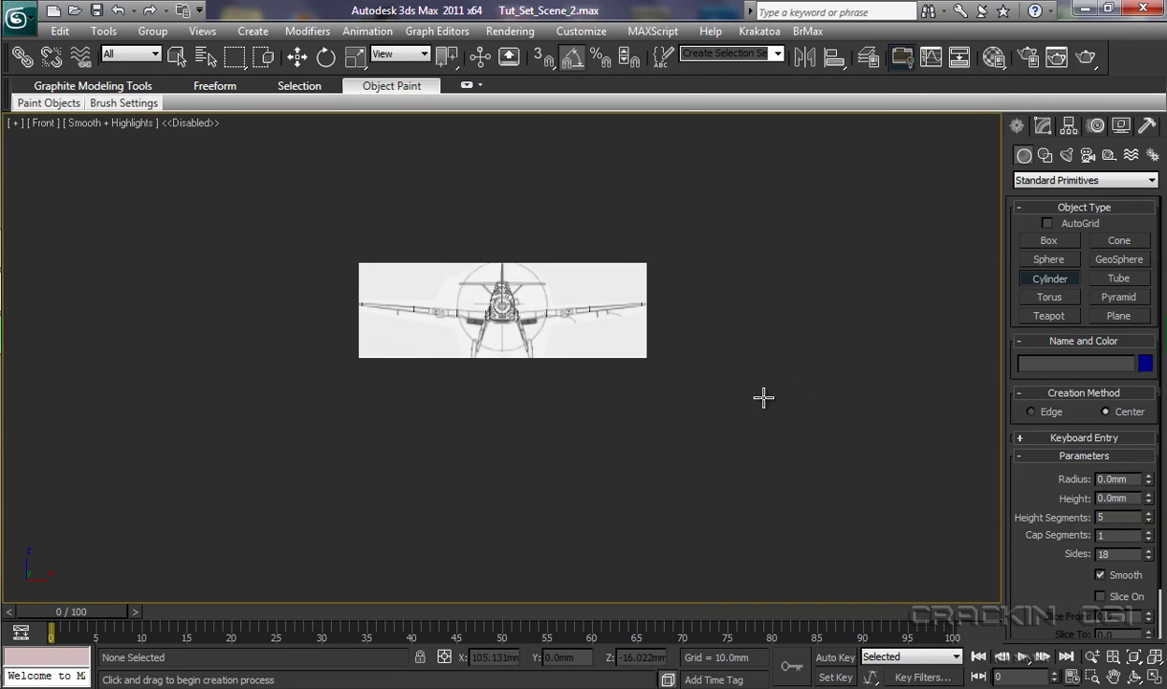
pyautogui.scroll(8, 766, 325)
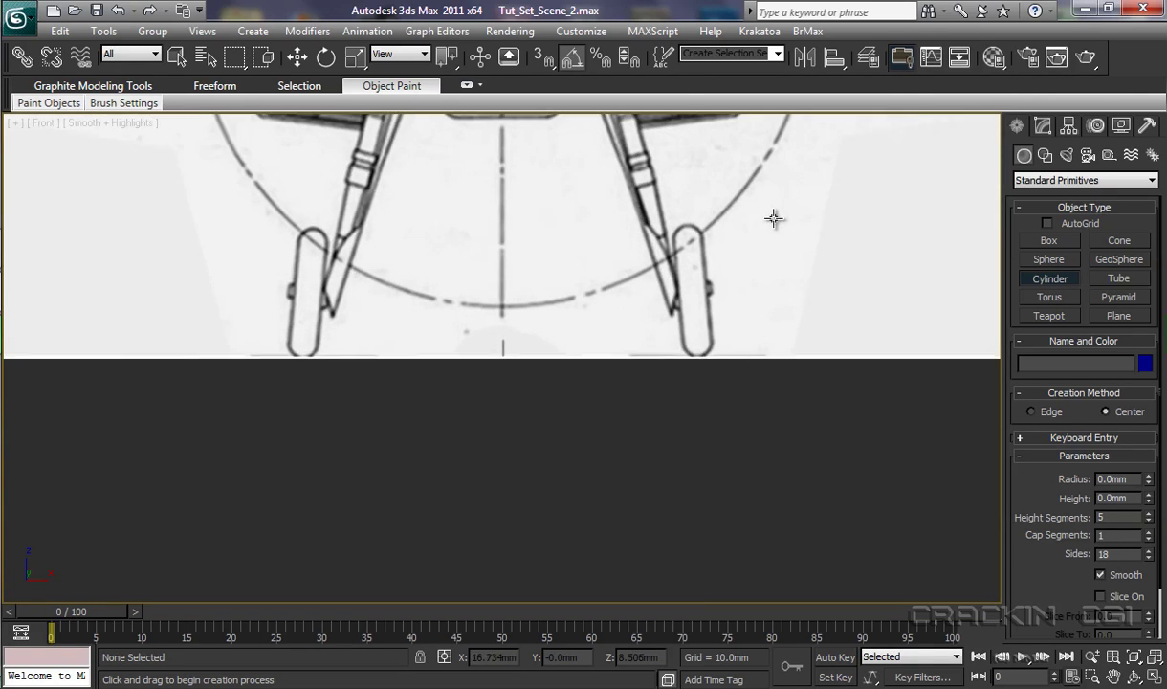
pyautogui.scroll(-6, 690, 352)
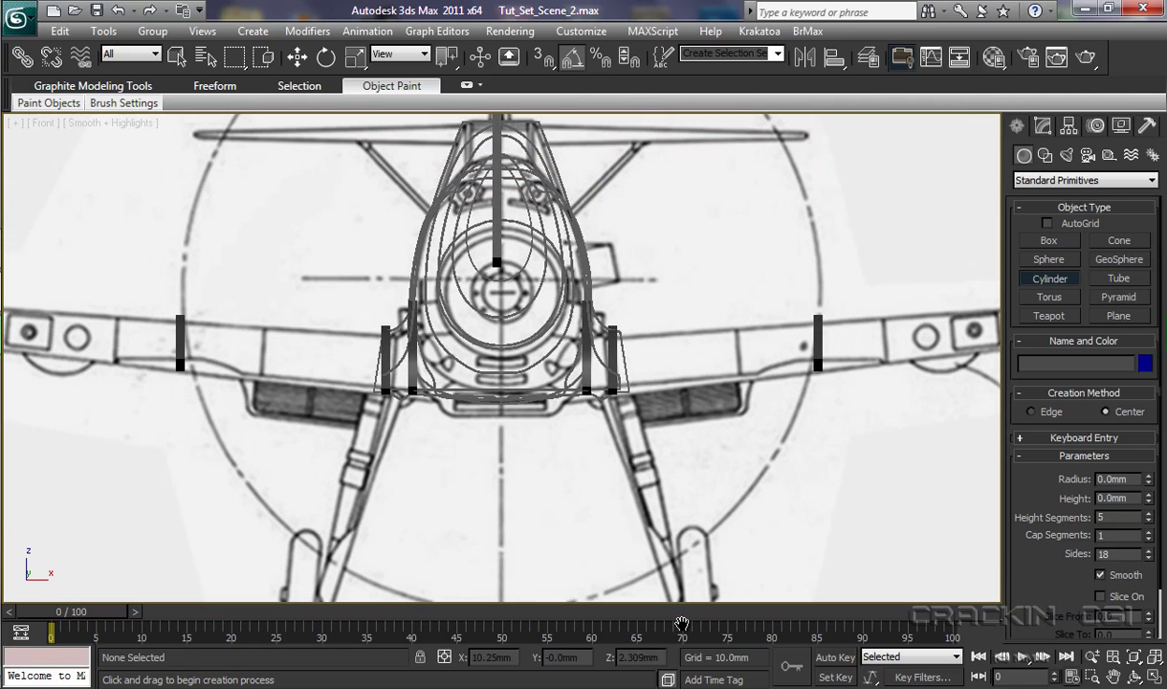
pyautogui.moveTo(687, 512); pyautogui.dragTo(695, 542, button='middle')
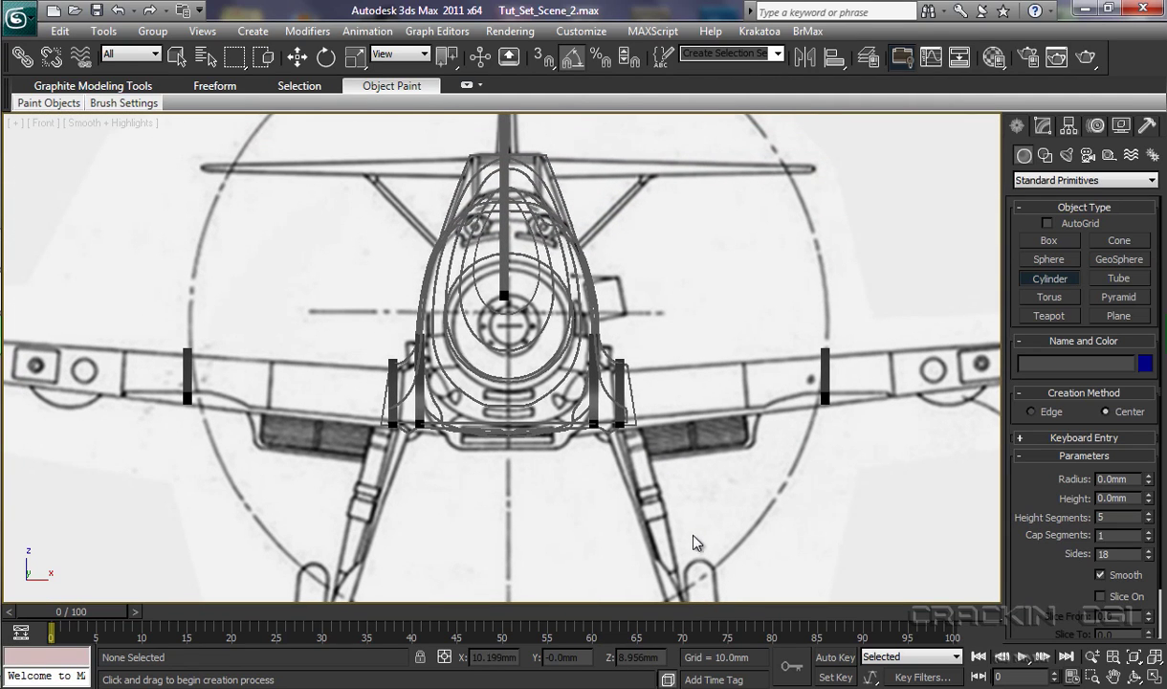
# Hide the frame helpers A, B, C, D, F and G in the Frame_Helpers layer
pyautogui.click(870, 61)
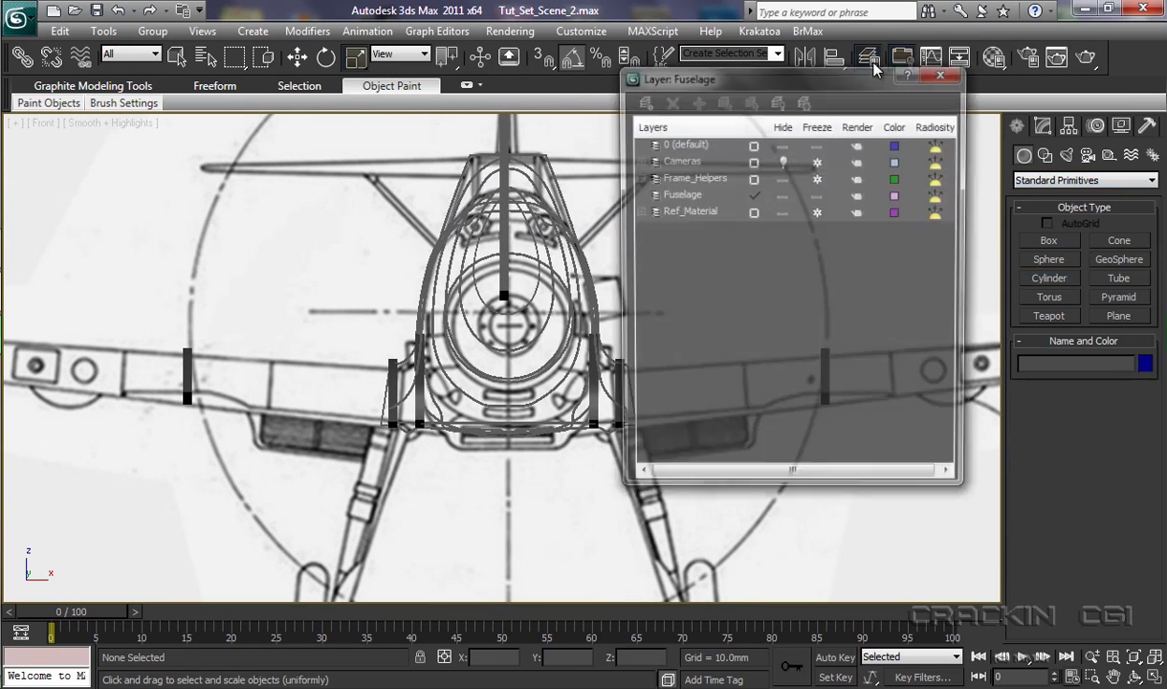
pyautogui.click(638, 179)
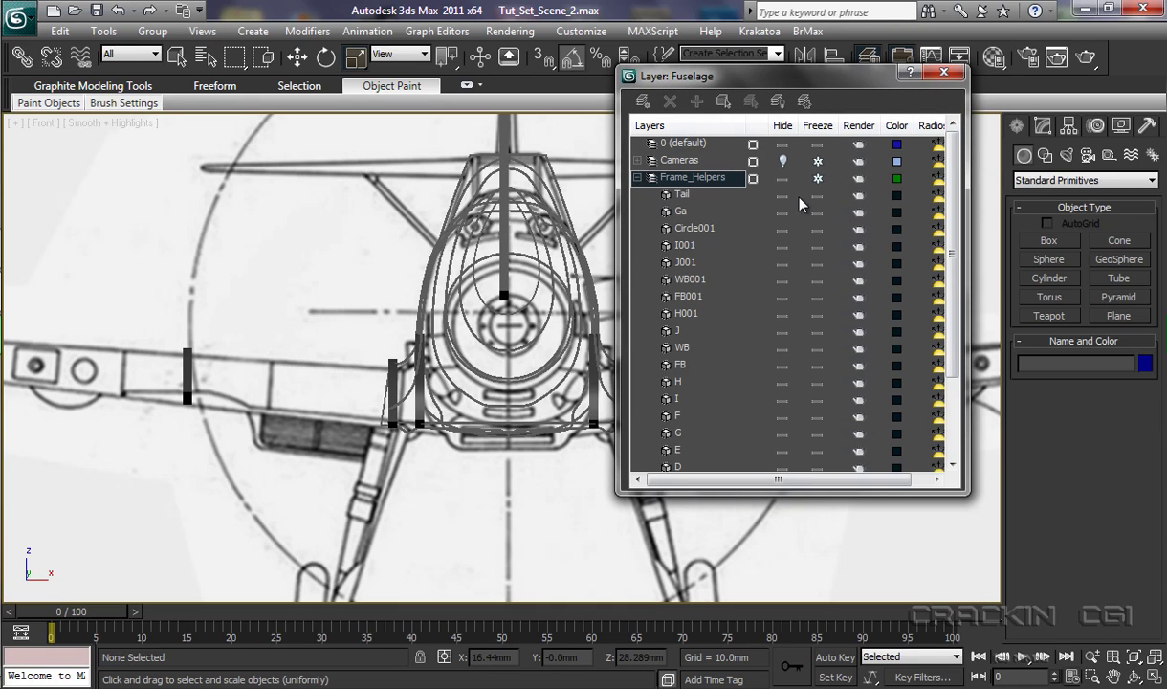
pyautogui.moveTo(957, 235); pyautogui.dragTo(952, 301)
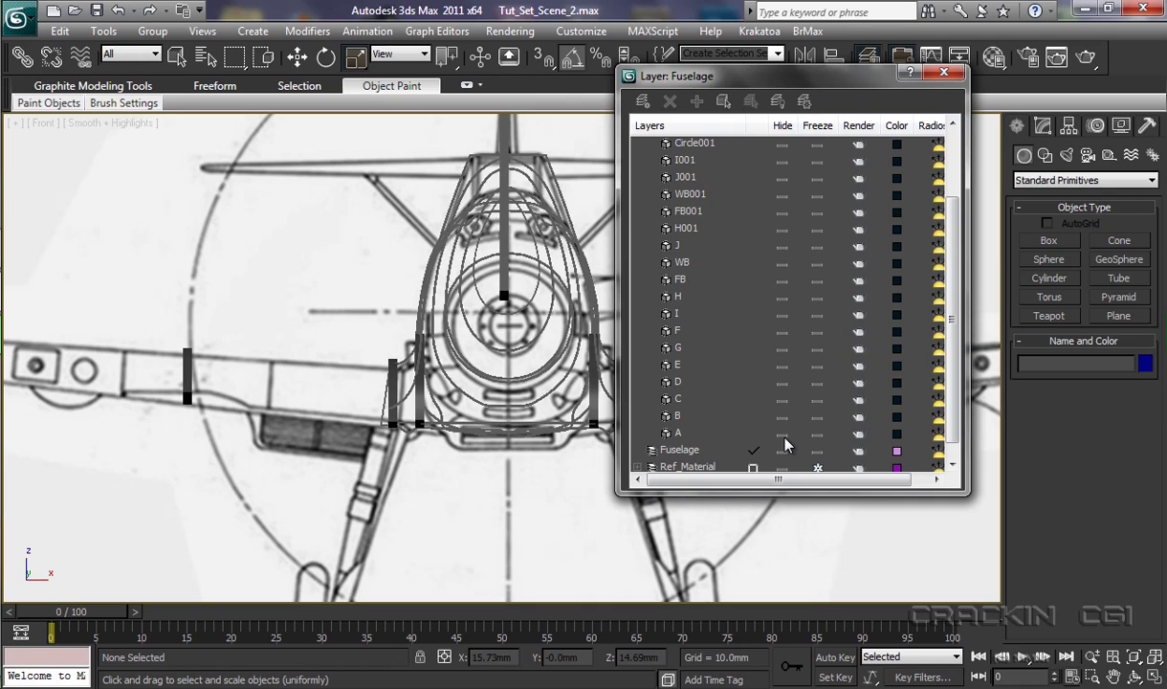
pyautogui.moveTo(784, 438); pyautogui.dragTo(783, 334)
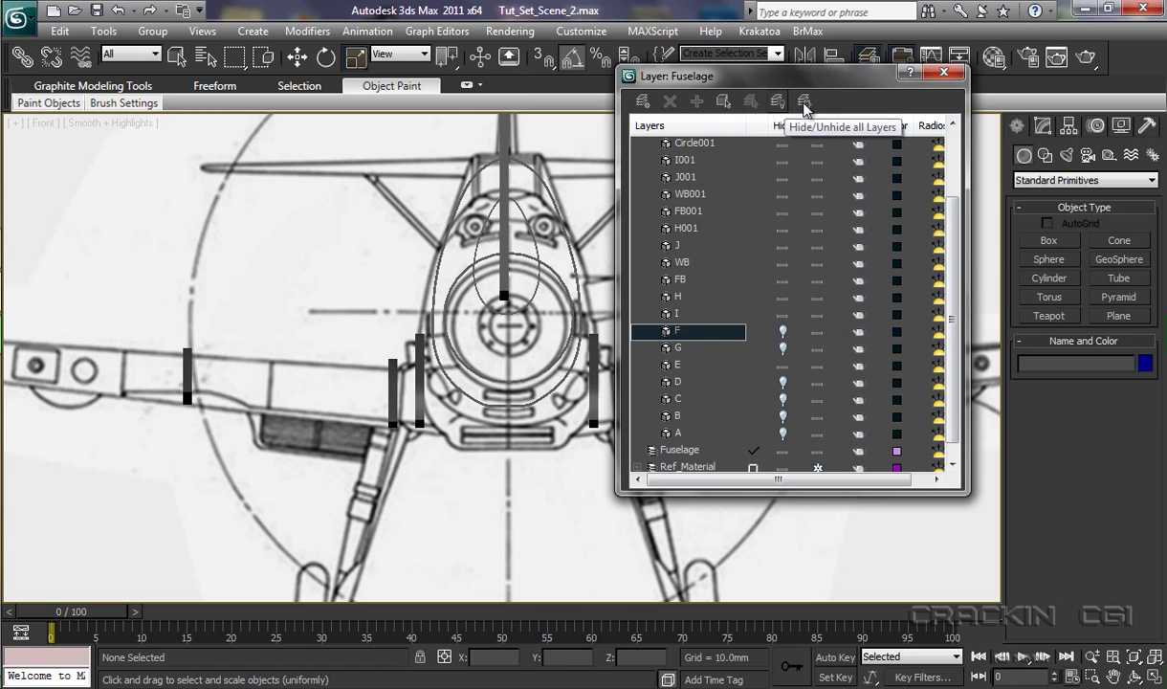
pyautogui.click(941, 74)
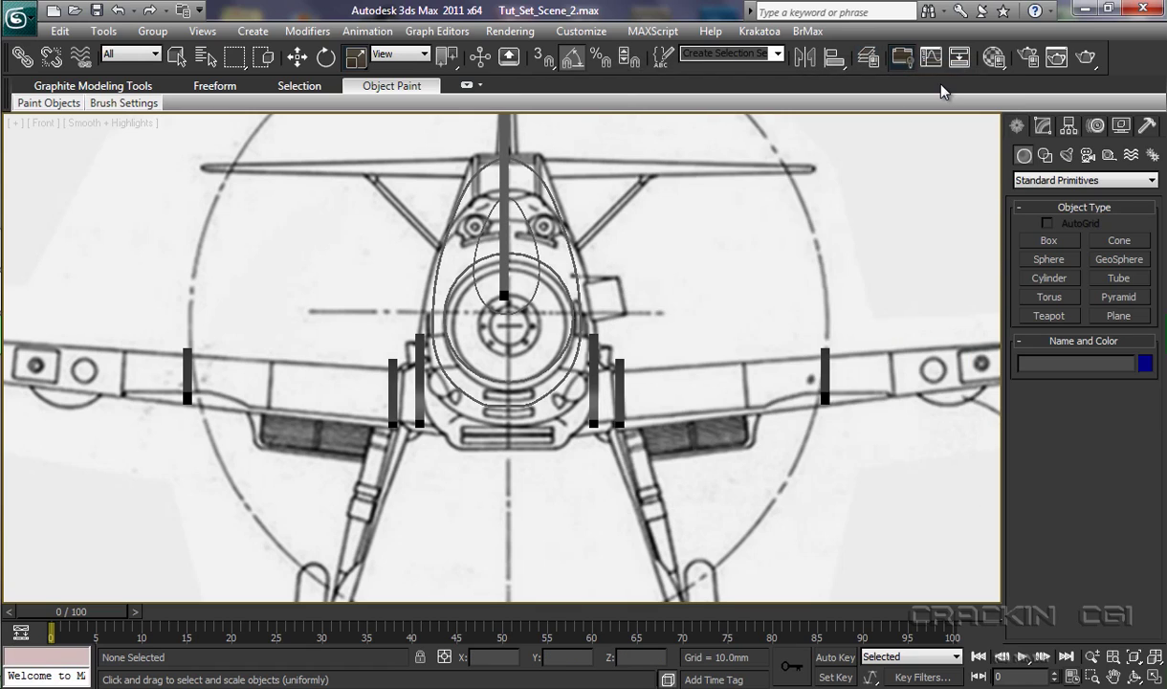
# Create a cylinder centred on the propeller hub in the front view, about 6.9 mm in radius and 4.2 mm high
pyautogui.press('w')
pyautogui.click(1049, 278)
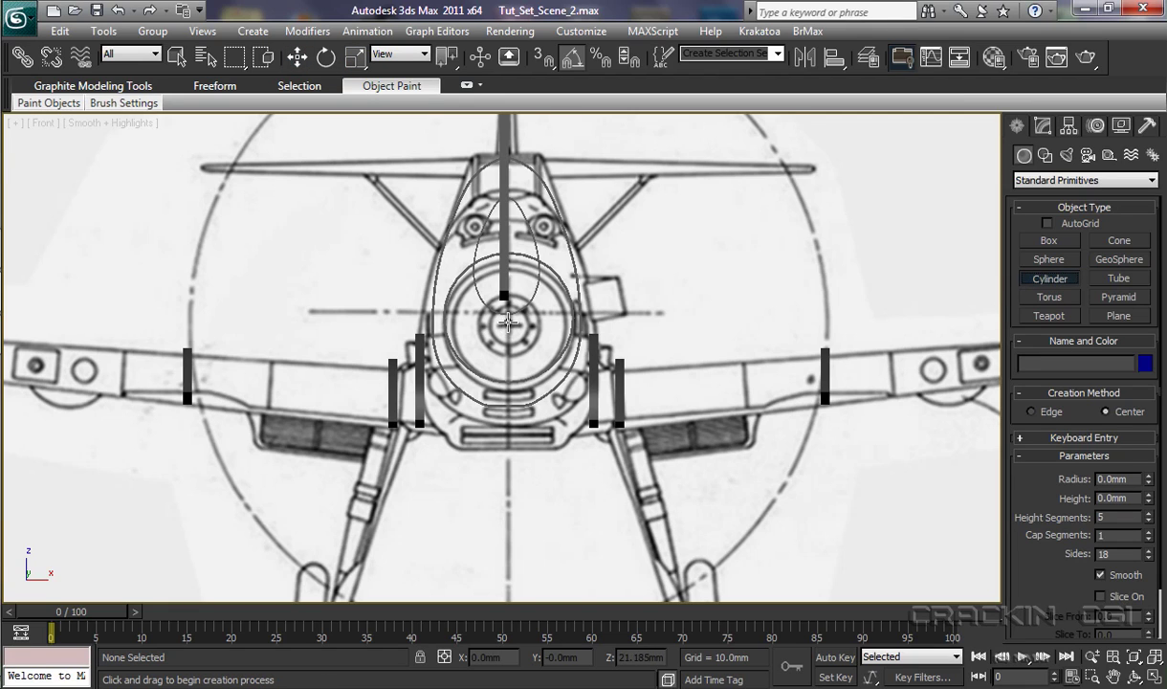
pyautogui.moveTo(508, 322); pyautogui.dragTo(590, 412)
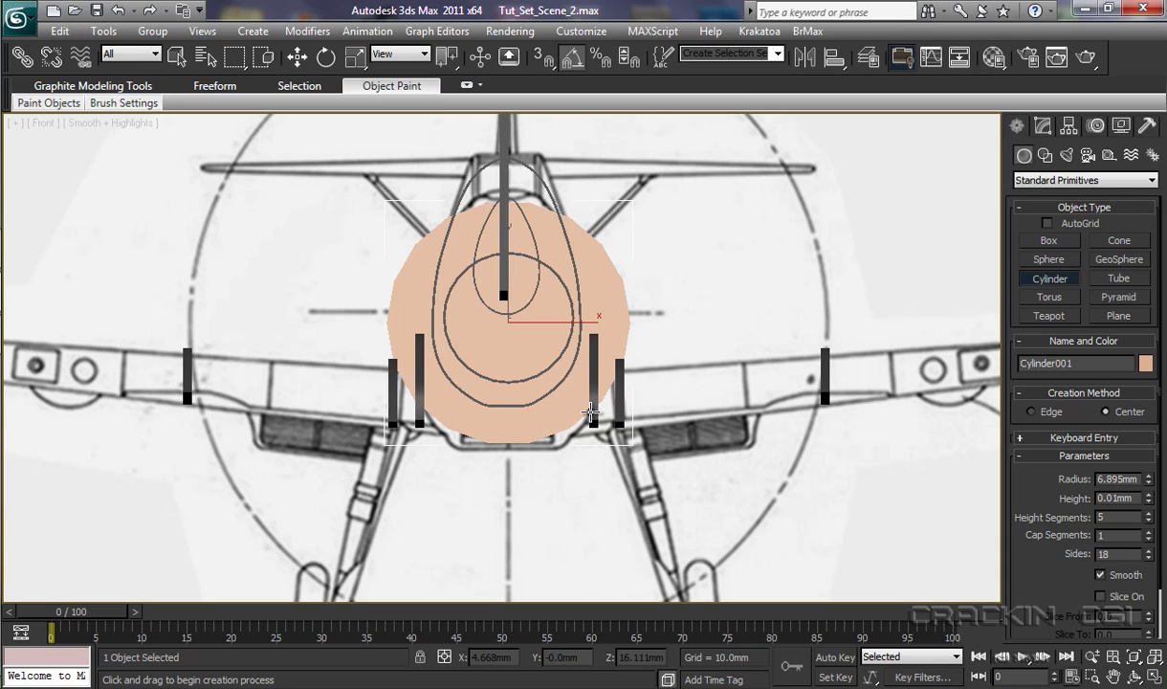
pyautogui.moveTo(590, 411); pyautogui.dragTo(588, 409)
pyautogui.click(569, 339)
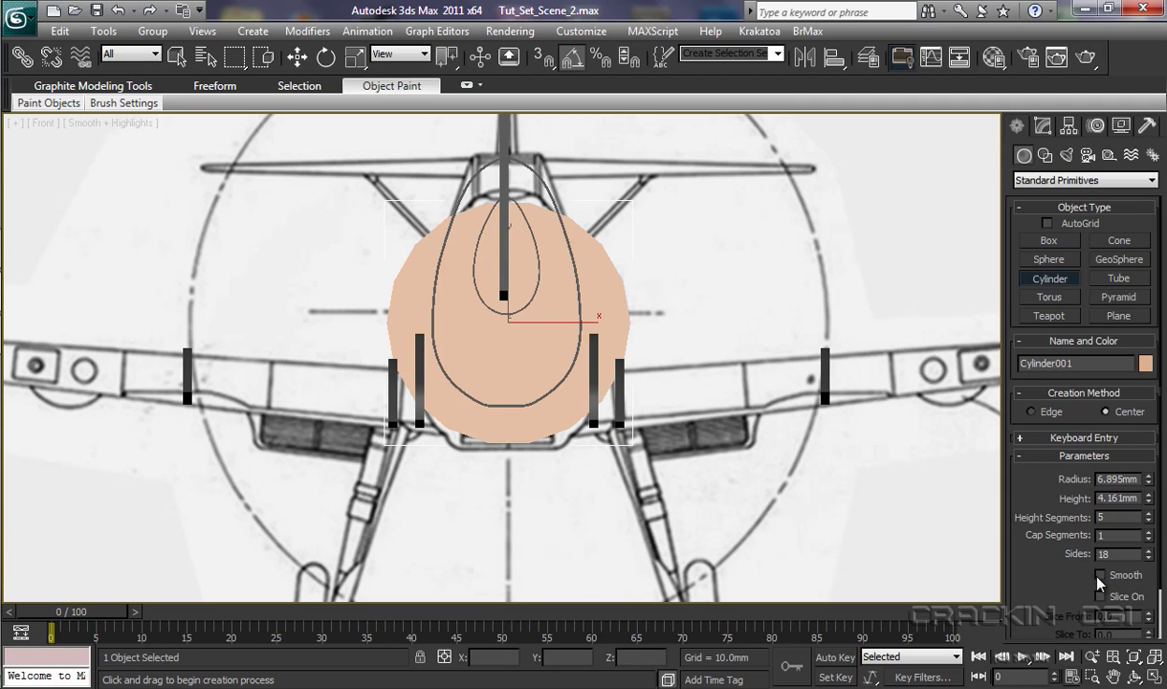
# Give the cylinder 20 sides and 1 height segment with smoothing off, and finish its creation
pyautogui.click(1149, 550)
pyautogui.click(1149, 549)
pyautogui.click(1149, 521)
pyautogui.click(1148, 521)
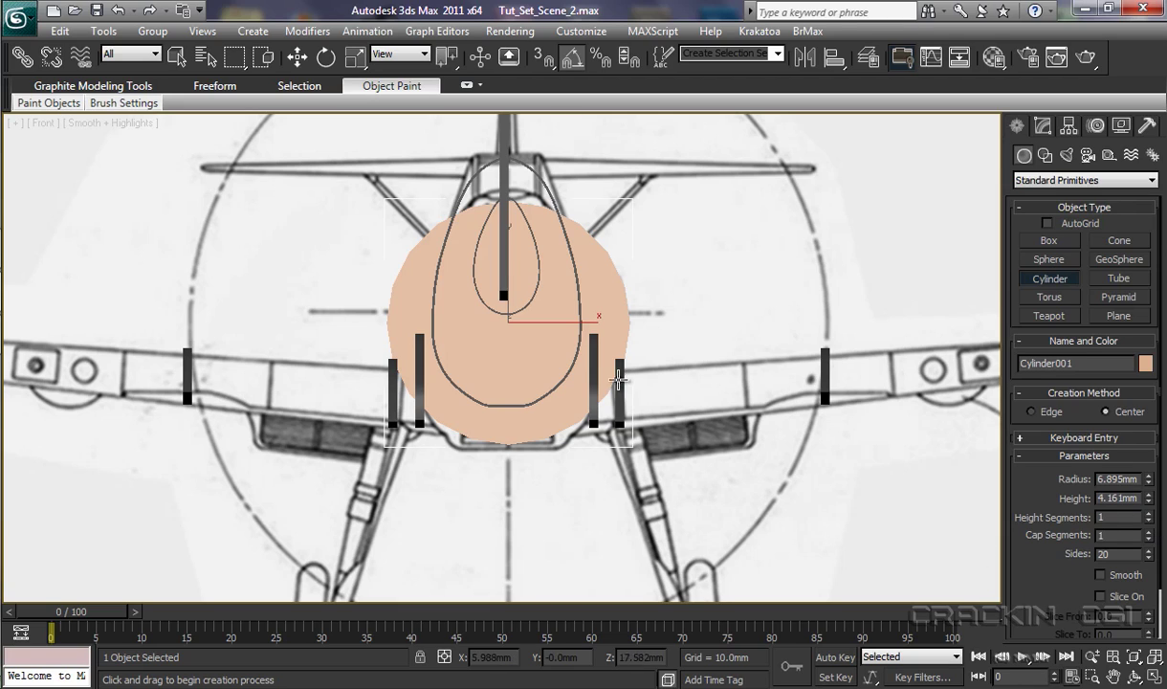
pyautogui.rightClick(620, 344)
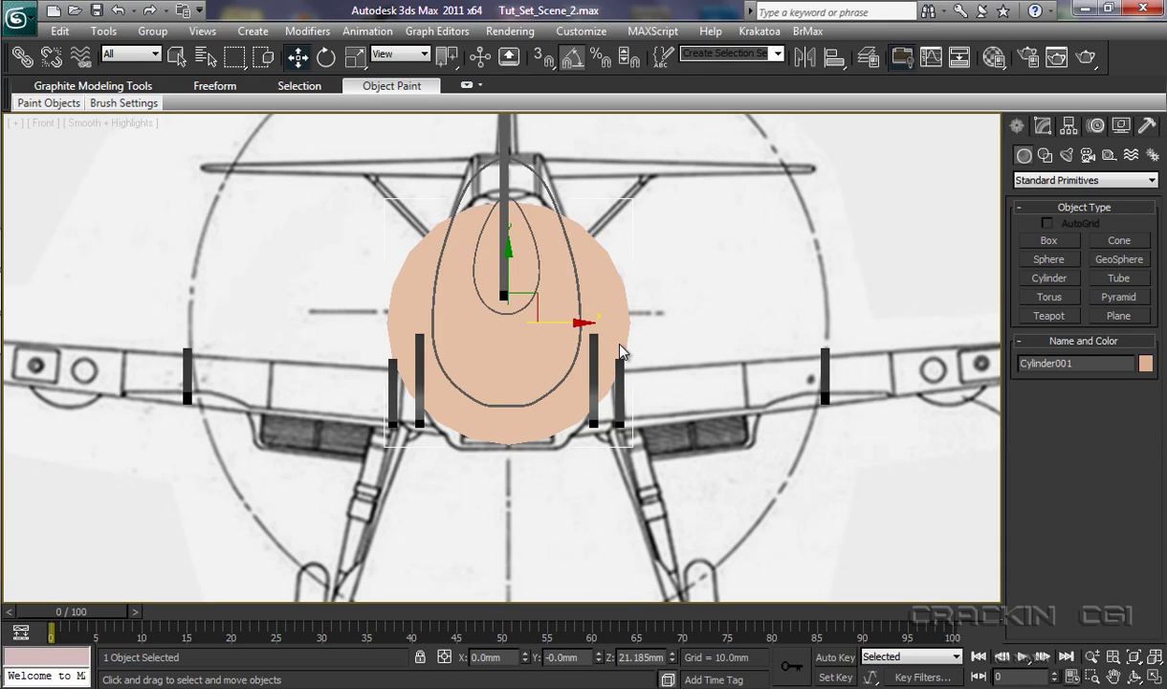
# Convert the cylinder to an editable poly
pyautogui.rightClick(617, 346)
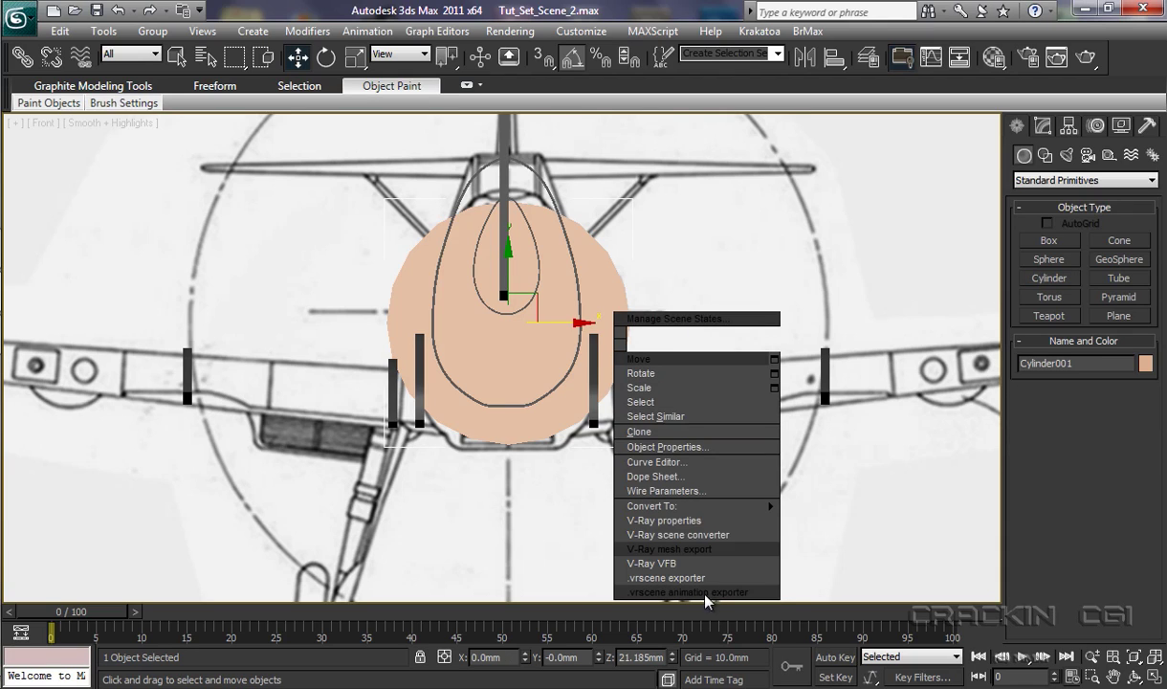
pyautogui.moveTo(694, 505)
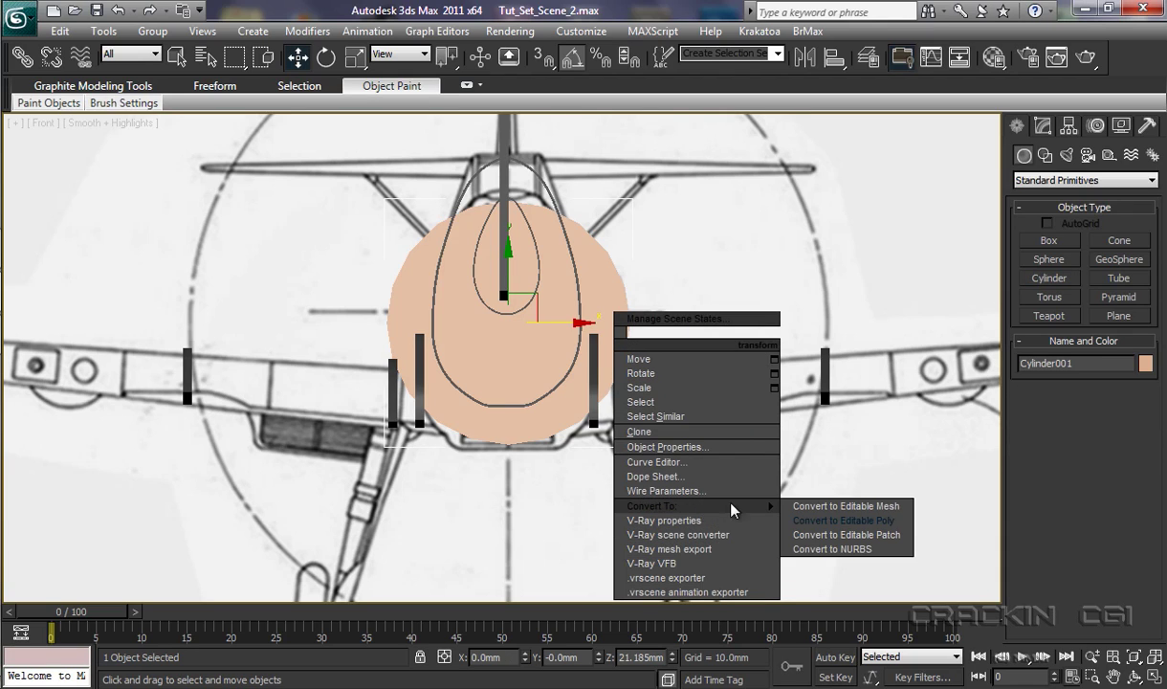
pyautogui.click(818, 520)
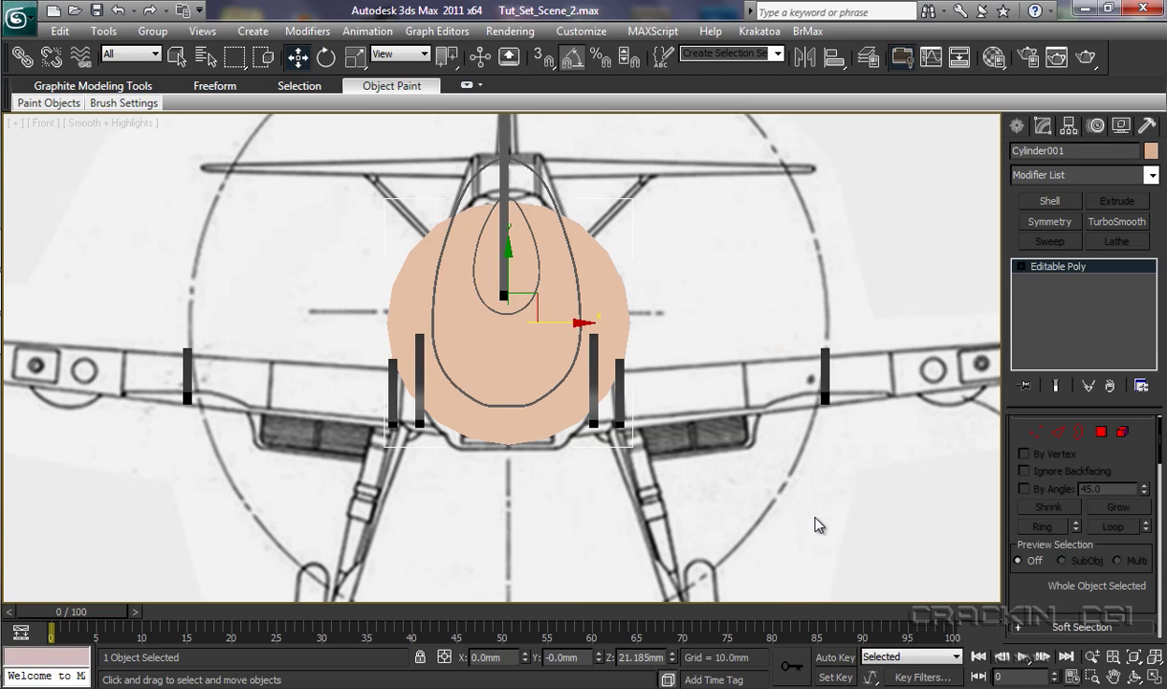
# Delete the front and rear cap polygons of the cylinder, leaving an open ring
pyautogui.click(1021, 267)
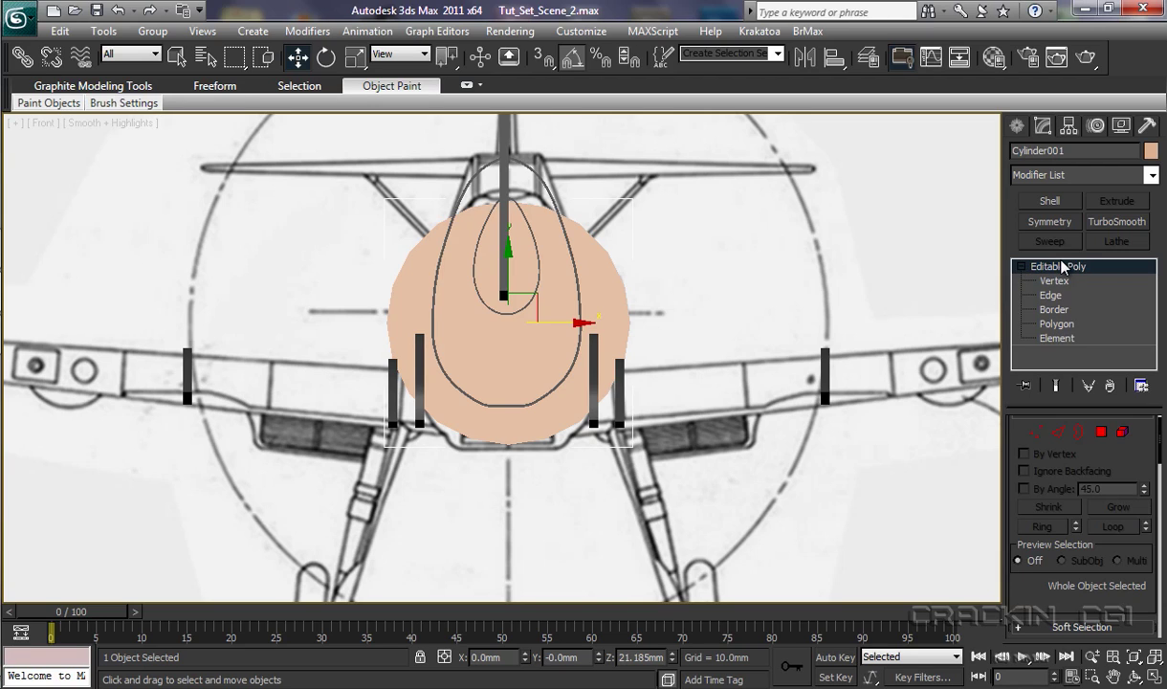
pyautogui.click(1054, 324)
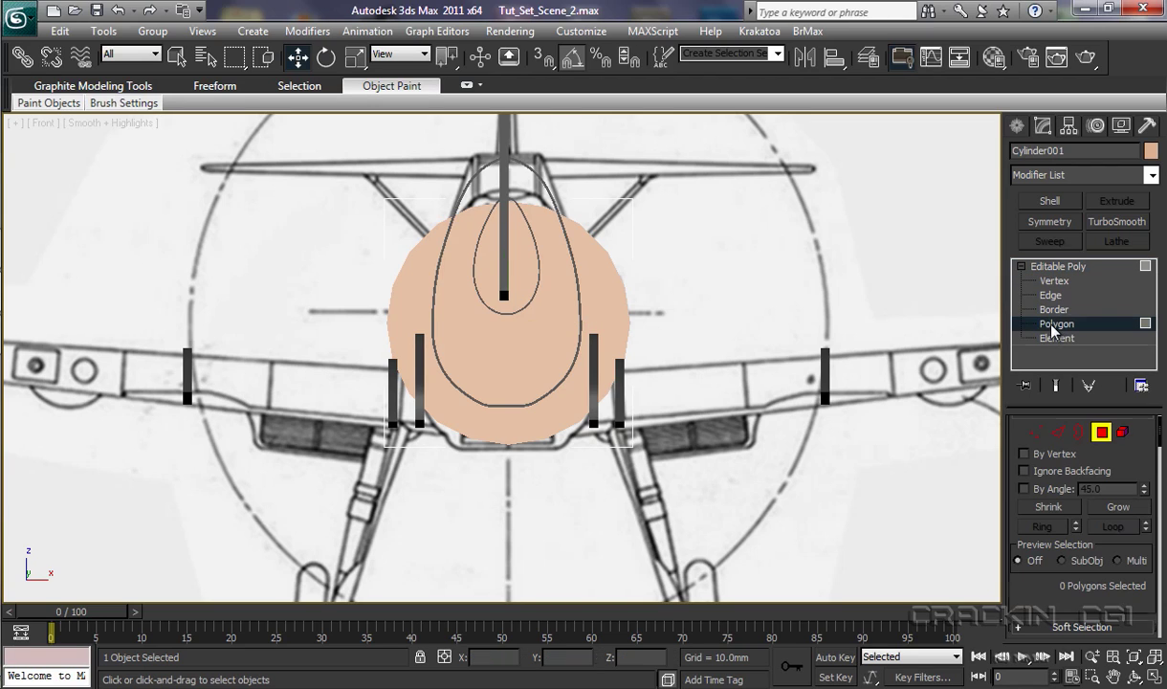
pyautogui.click(534, 335)
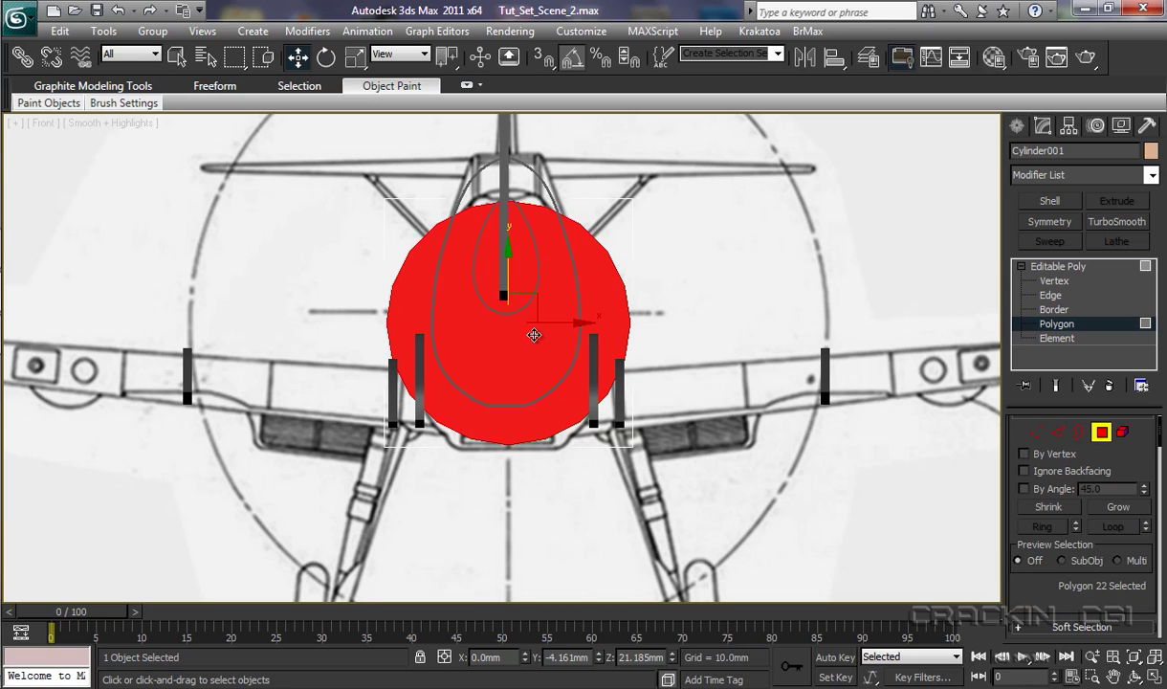
pyautogui.press('Delete')
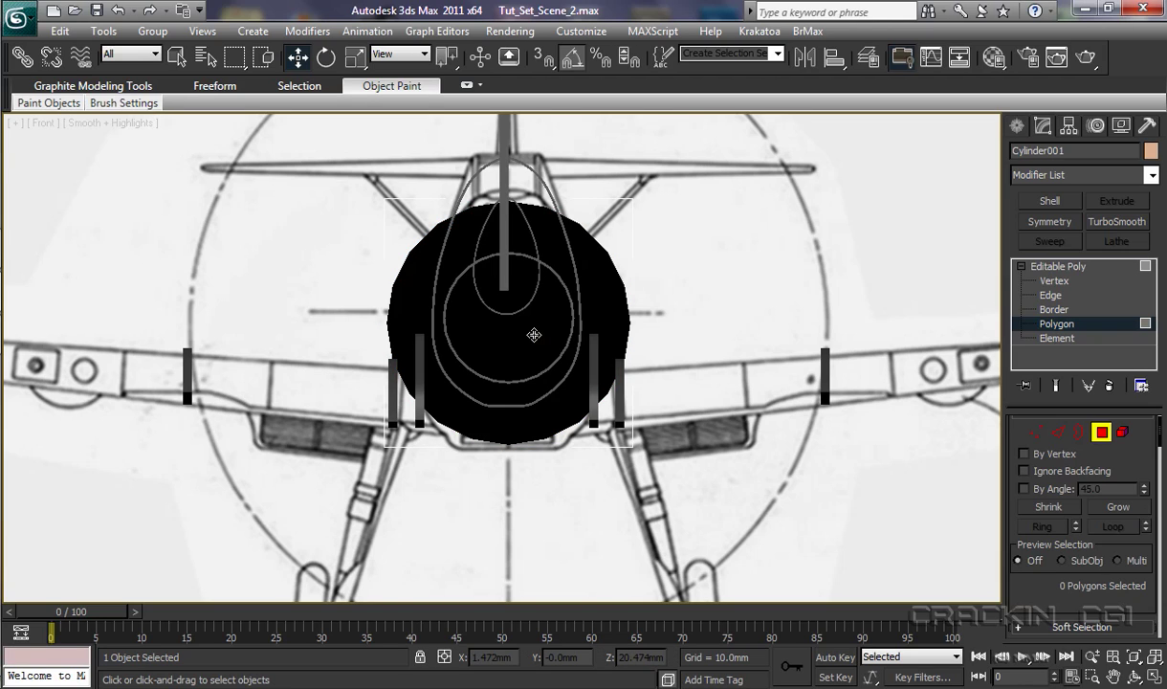
pyautogui.click(527, 321)
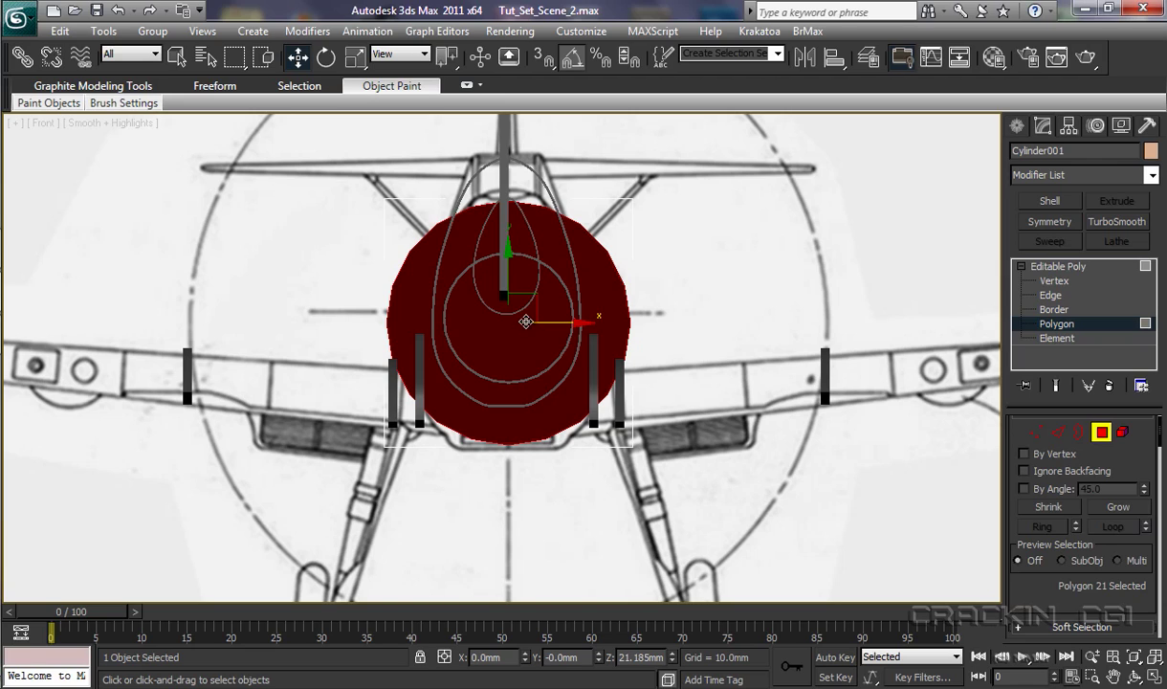
pyautogui.press('Delete')
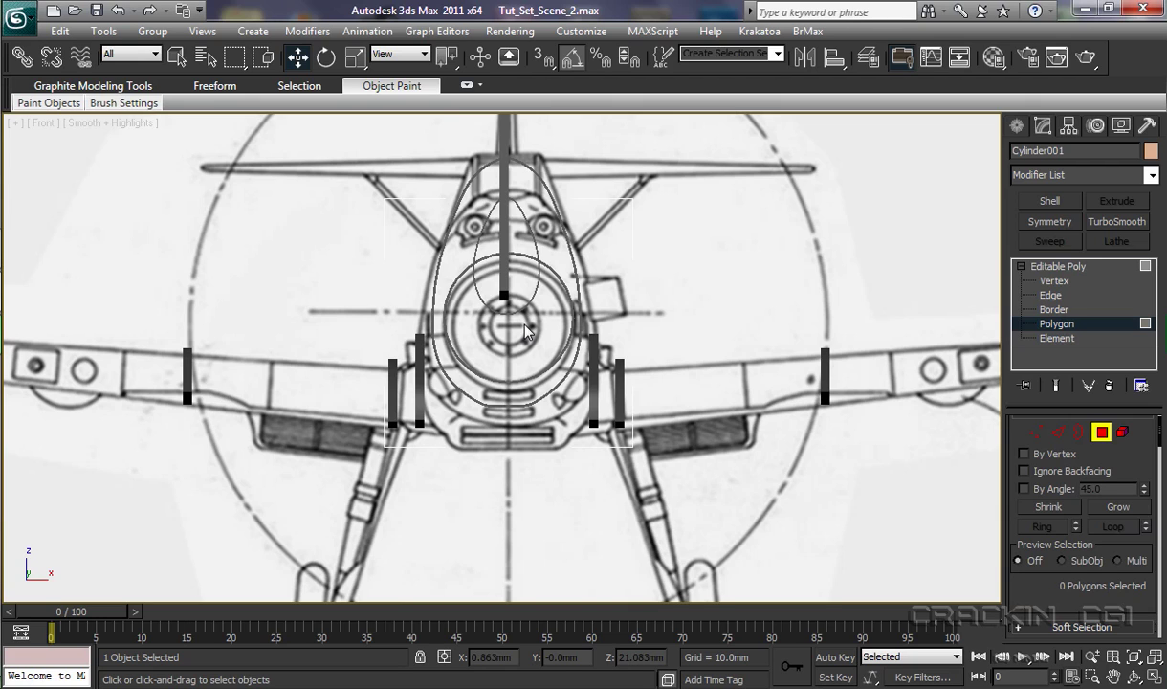
# Hide the Ref_Material layer so that the blueprints no longer cover the frame helpers
pyautogui.click(869, 58)
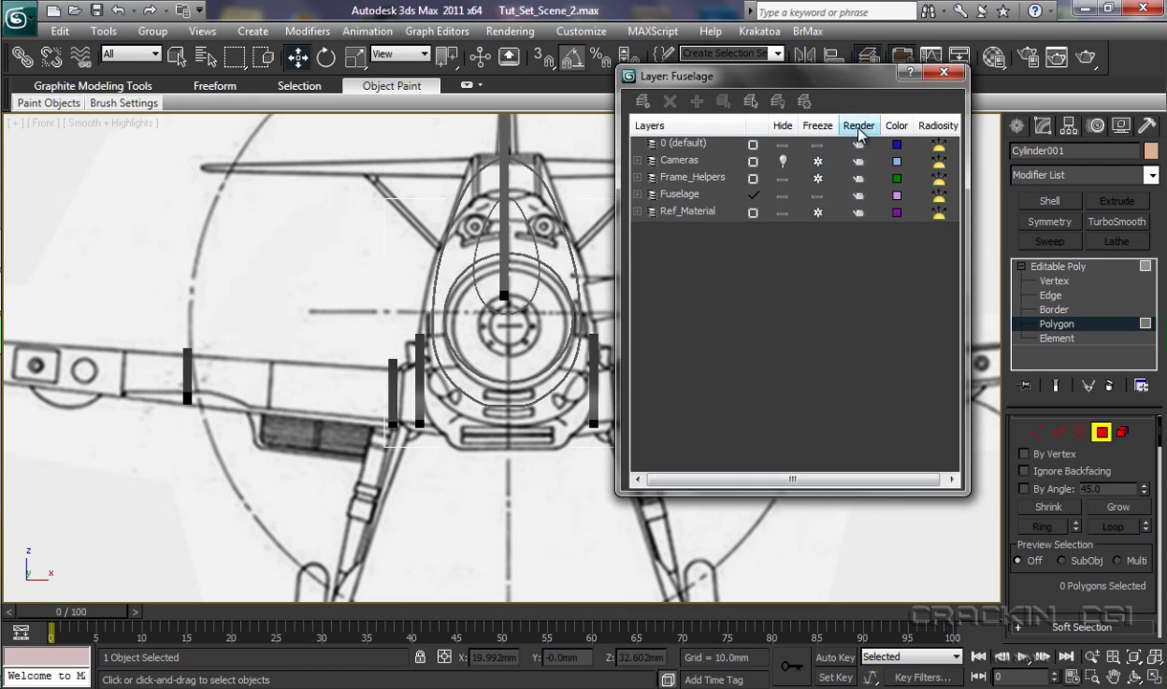
pyautogui.click(782, 212)
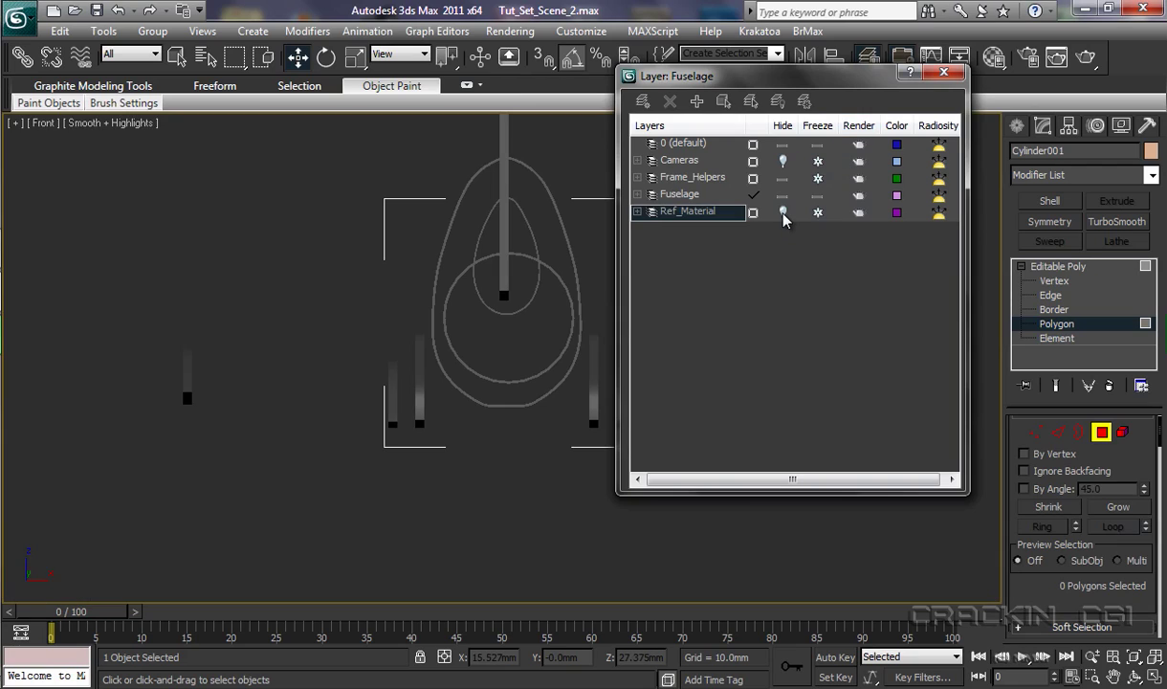
pyautogui.click(943, 74)
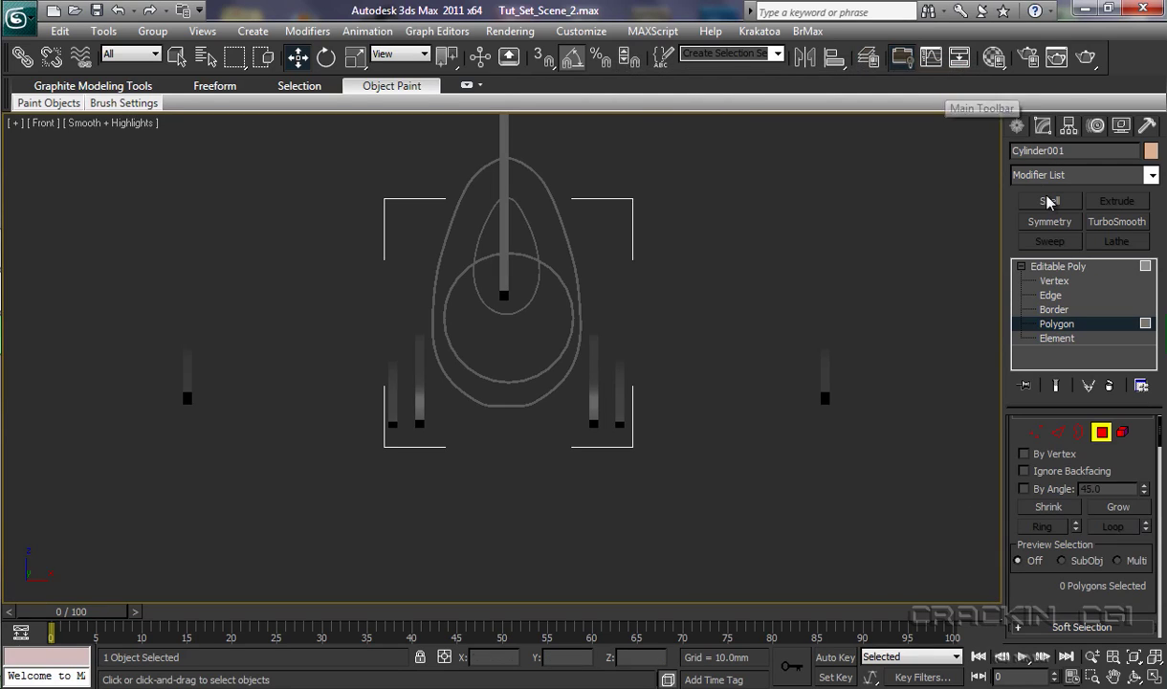
# Move the whole cylinder up to about Z 23.5 mm, matching its top and bottom to the large frame helper
pyautogui.click(1055, 281)
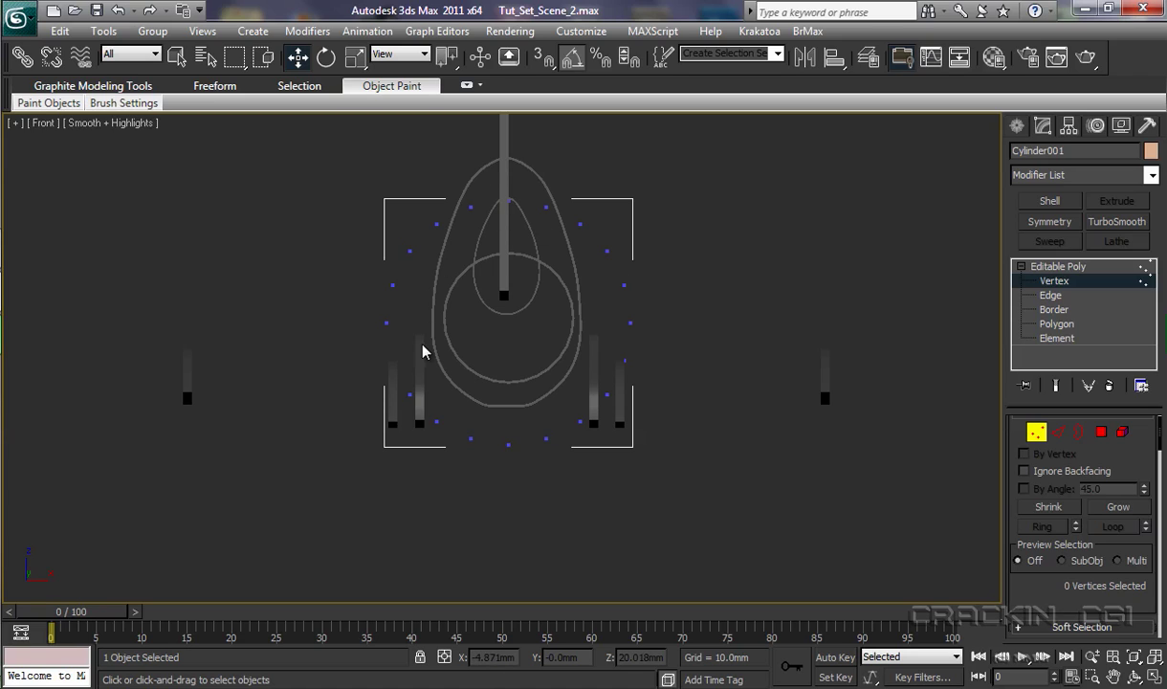
pyautogui.click(1080, 267)
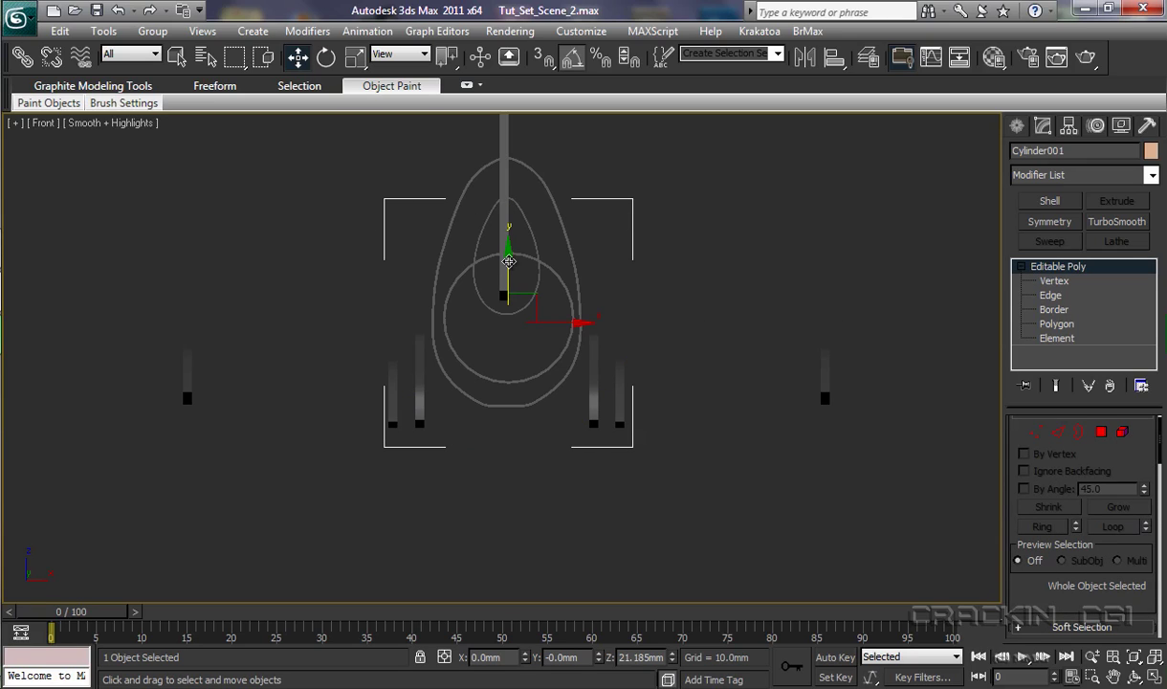
pyautogui.moveTo(517, 260); pyautogui.dragTo(525, 219)
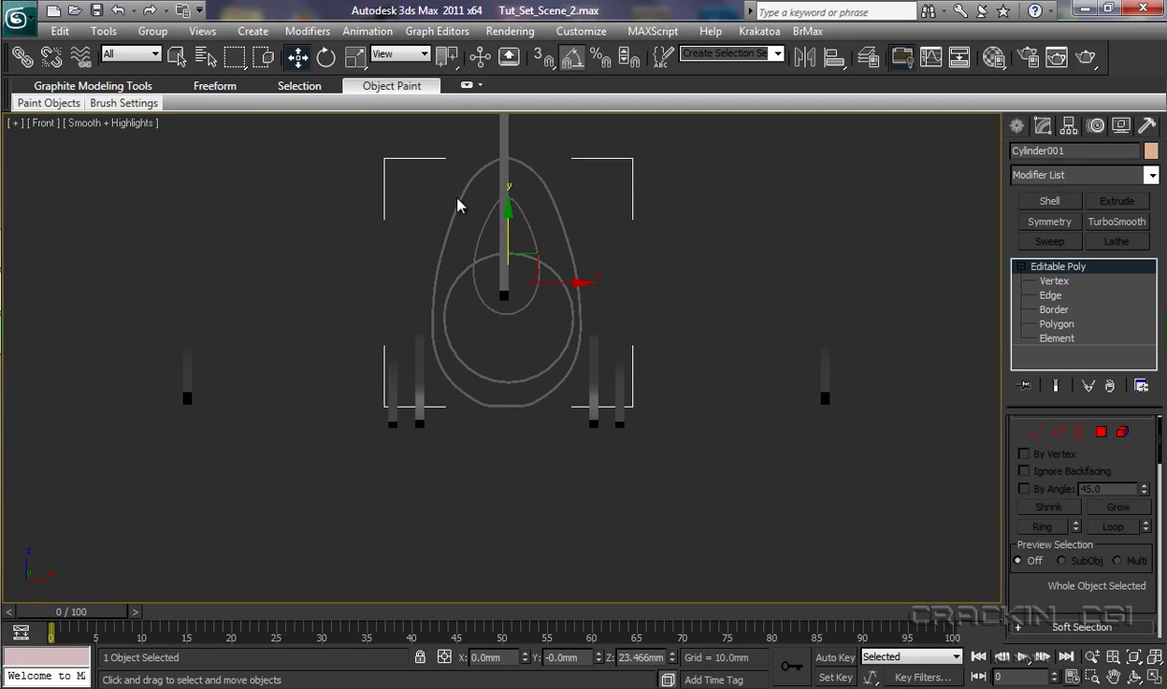
# Select all the cylinder's vertices and scale them along X to the width of the large frame helper
pyautogui.click(1055, 283)
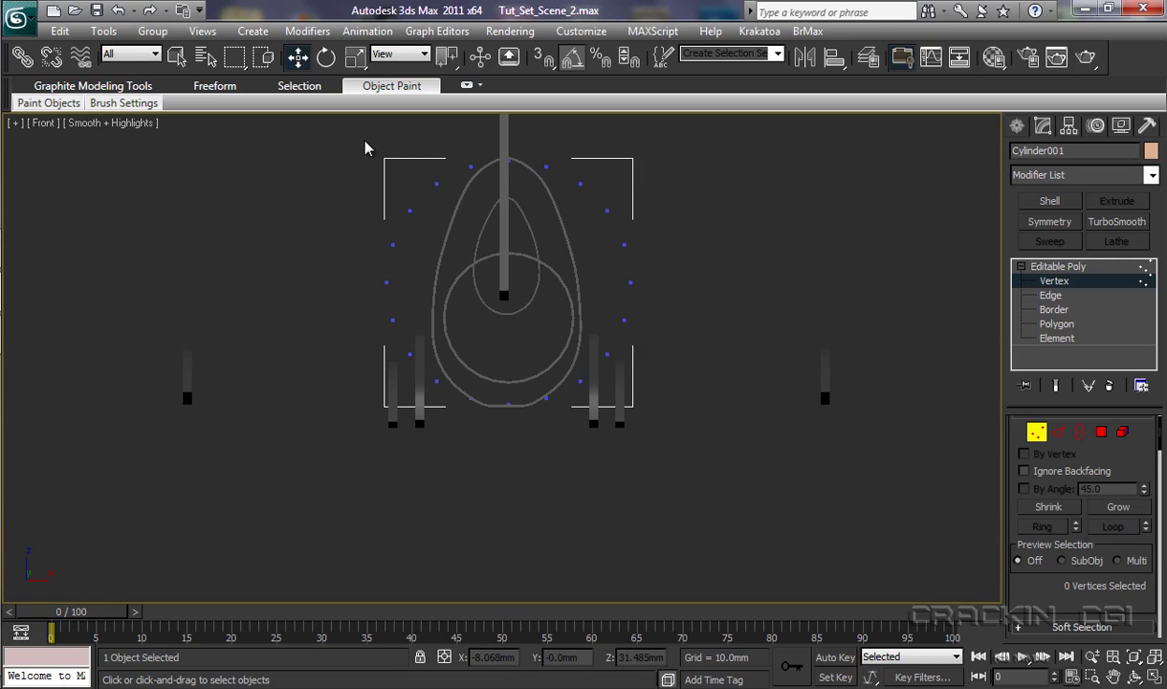
pyautogui.moveTo(358, 145); pyautogui.dragTo(672, 437)
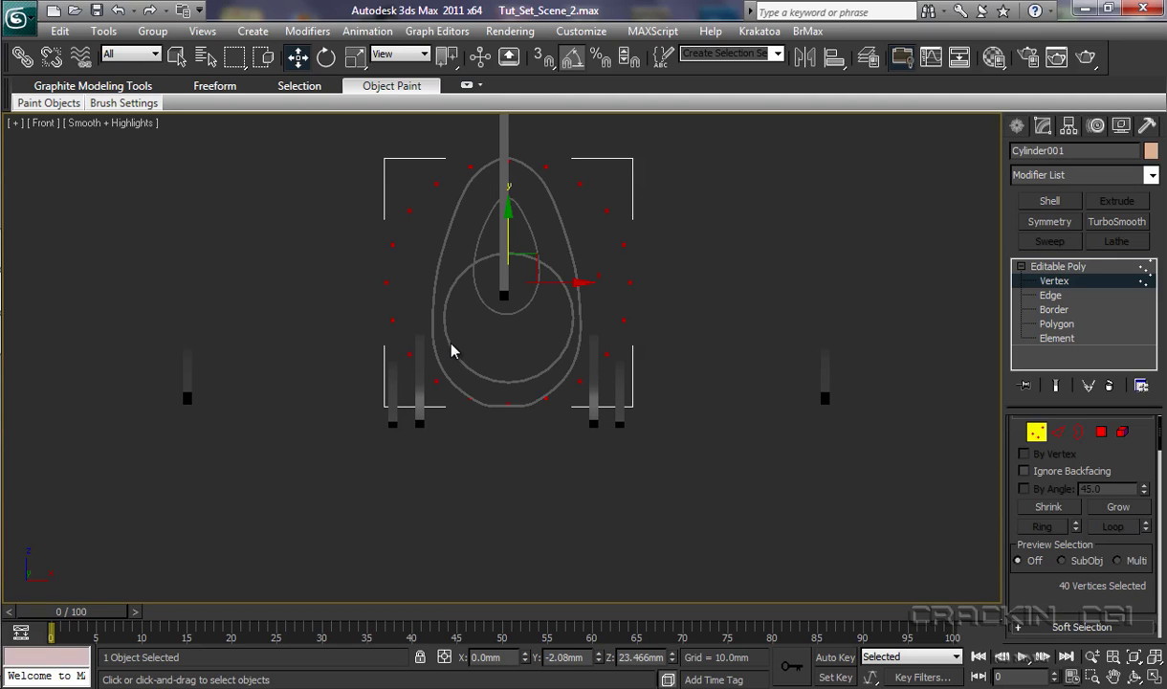
pyautogui.click(356, 58)
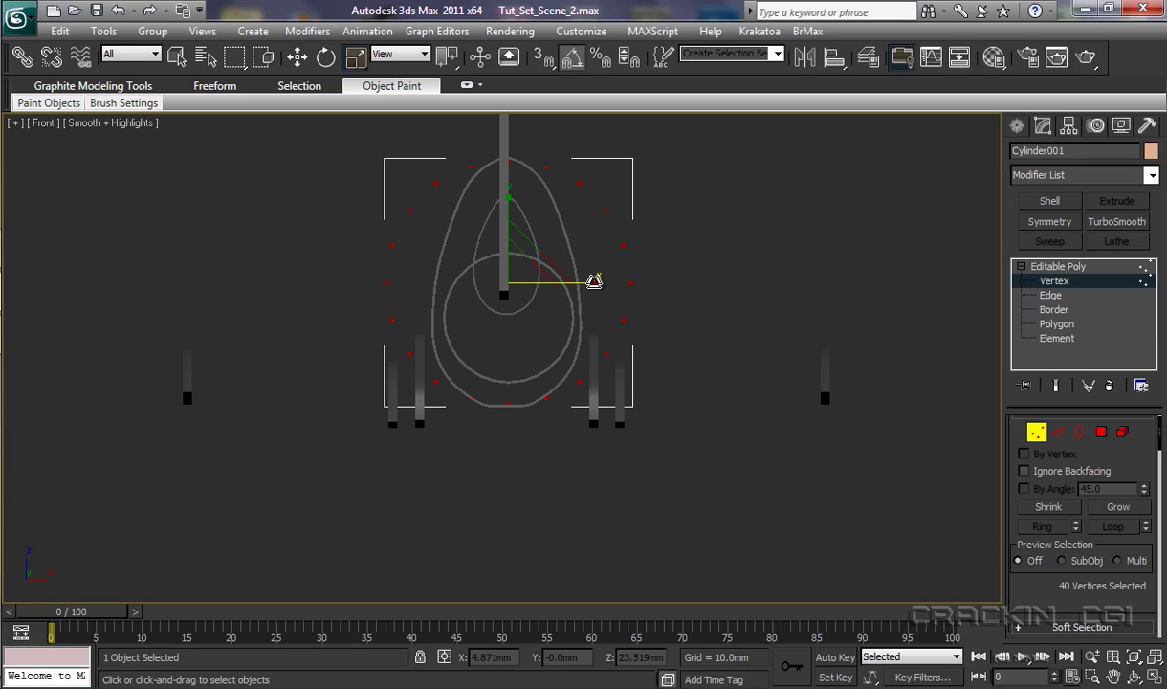
pyautogui.moveTo(591, 277); pyautogui.dragTo(550, 290)
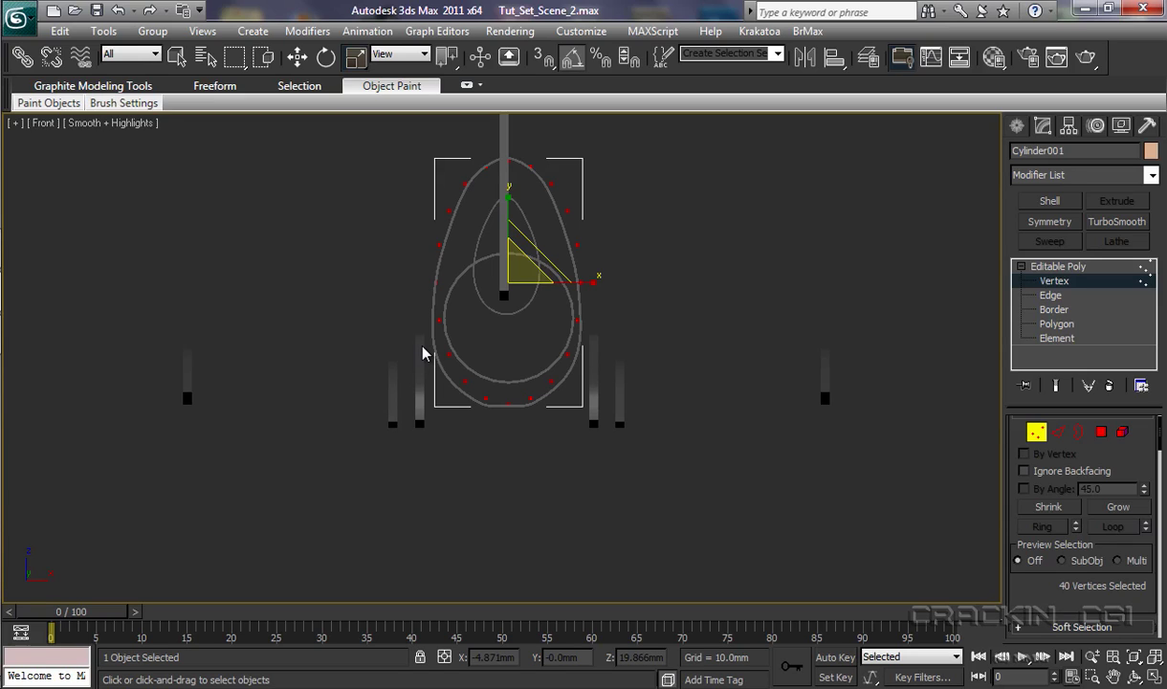
# Fine-tune the vertices' horizontal position and X scale to centre the ring within the frame helper, ending near X -0.05 mm
pyautogui.click(297, 57)
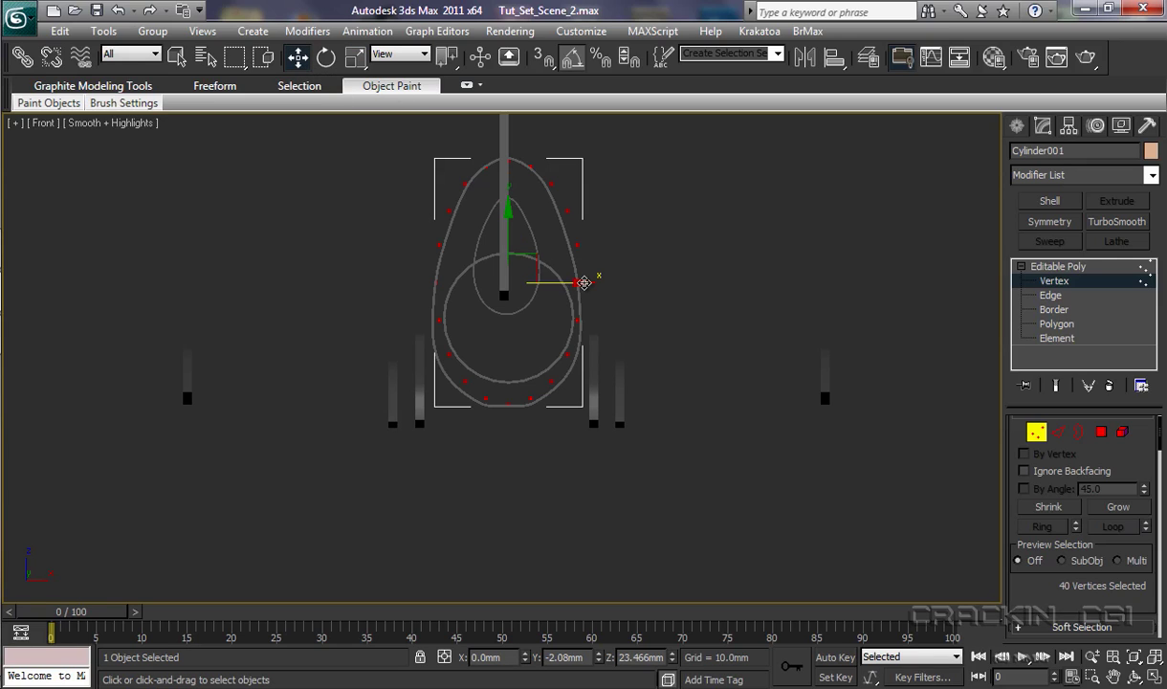
pyautogui.moveTo(583, 283); pyautogui.dragTo(581, 283)
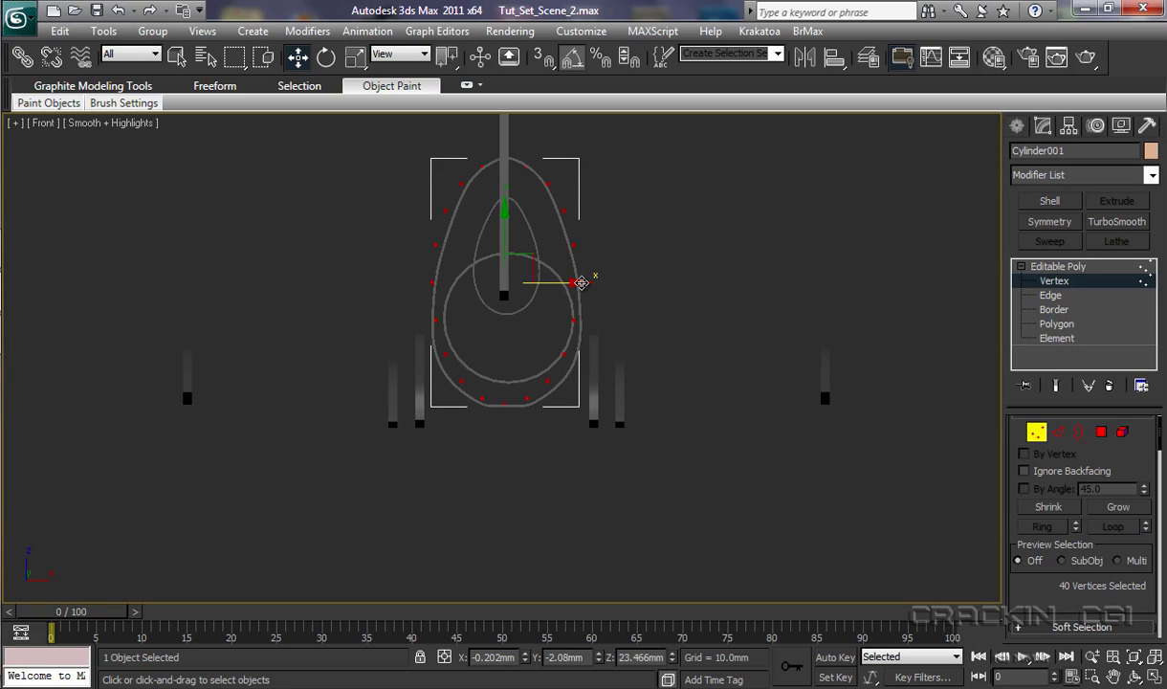
pyautogui.press('r')
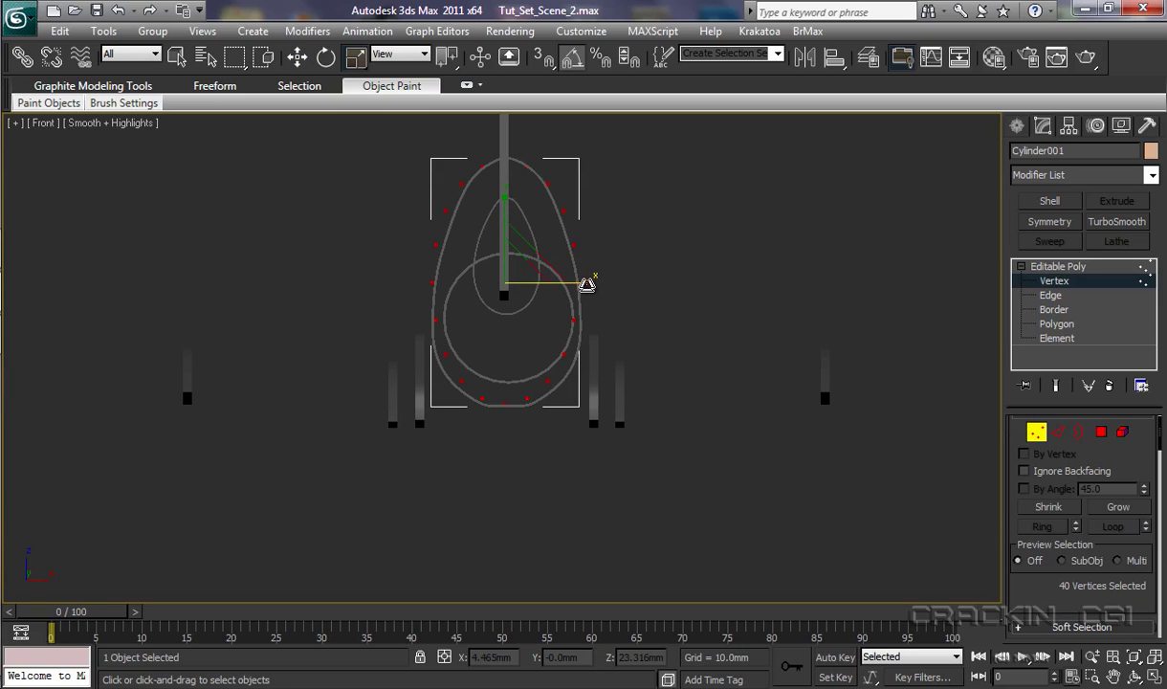
pyautogui.moveTo(588, 284); pyautogui.dragTo(586, 282)
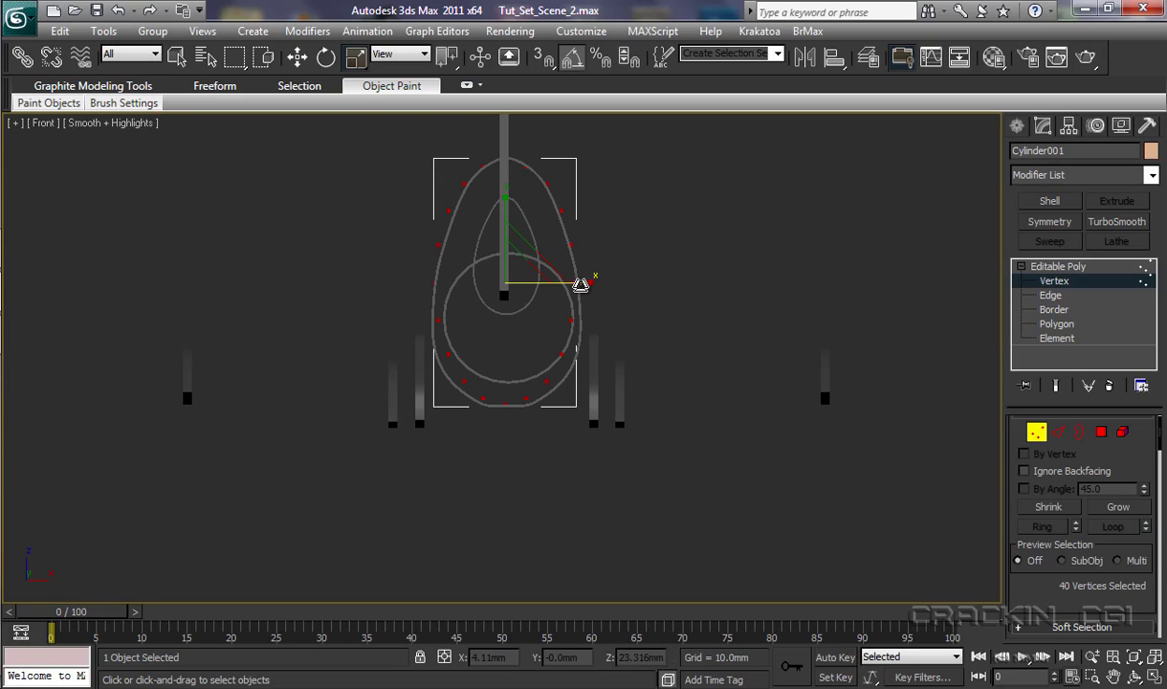
pyautogui.press('w')
pyautogui.moveTo(580, 283); pyautogui.dragTo(581, 283)
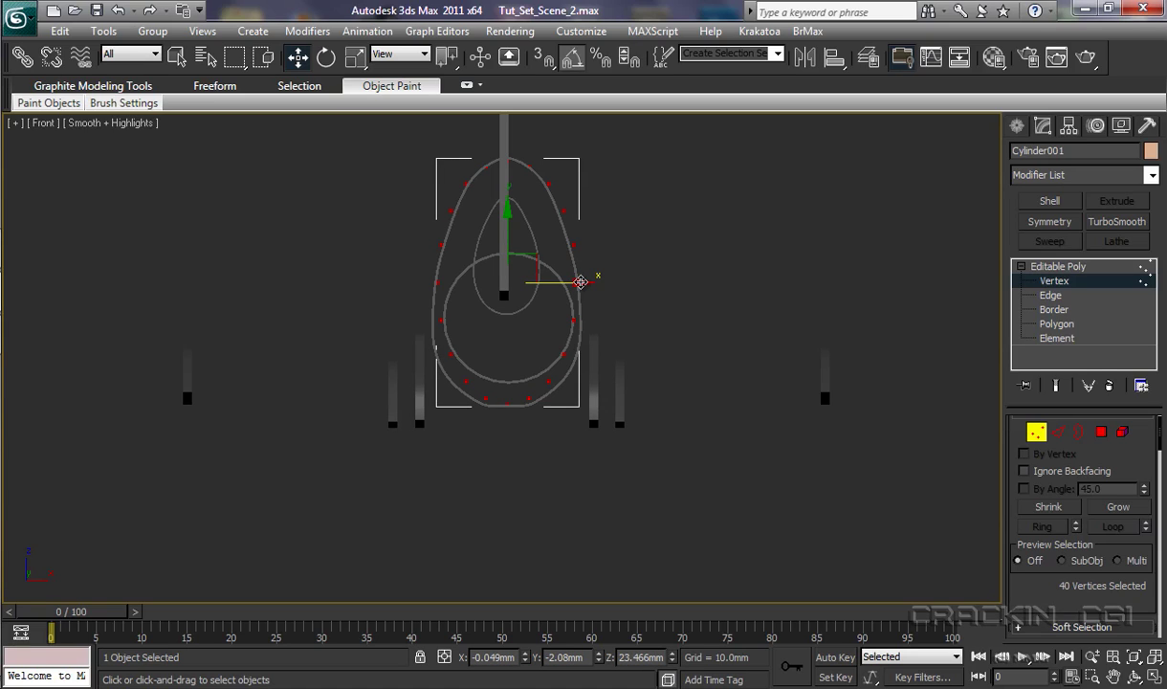
# Enable soft selection and scale the ring's top vertices inward along X to follow the frame helper's narrower upper part
pyautogui.moveTo(1164, 457); pyautogui.dragTo(1160, 472)
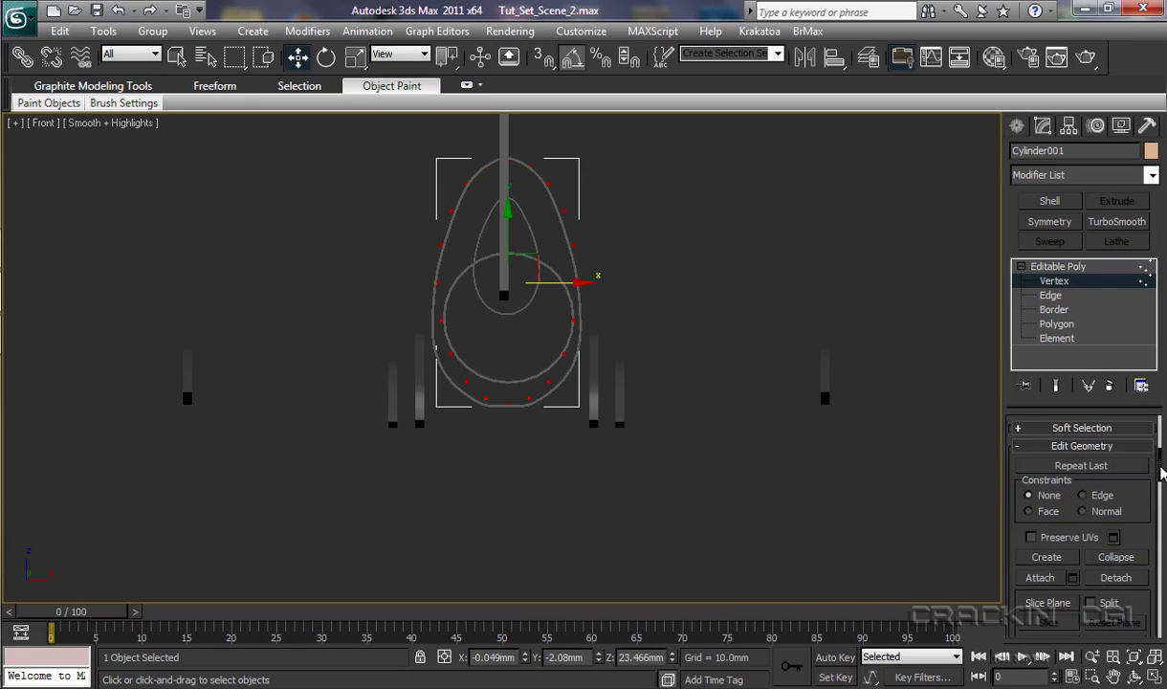
pyautogui.click(1023, 428)
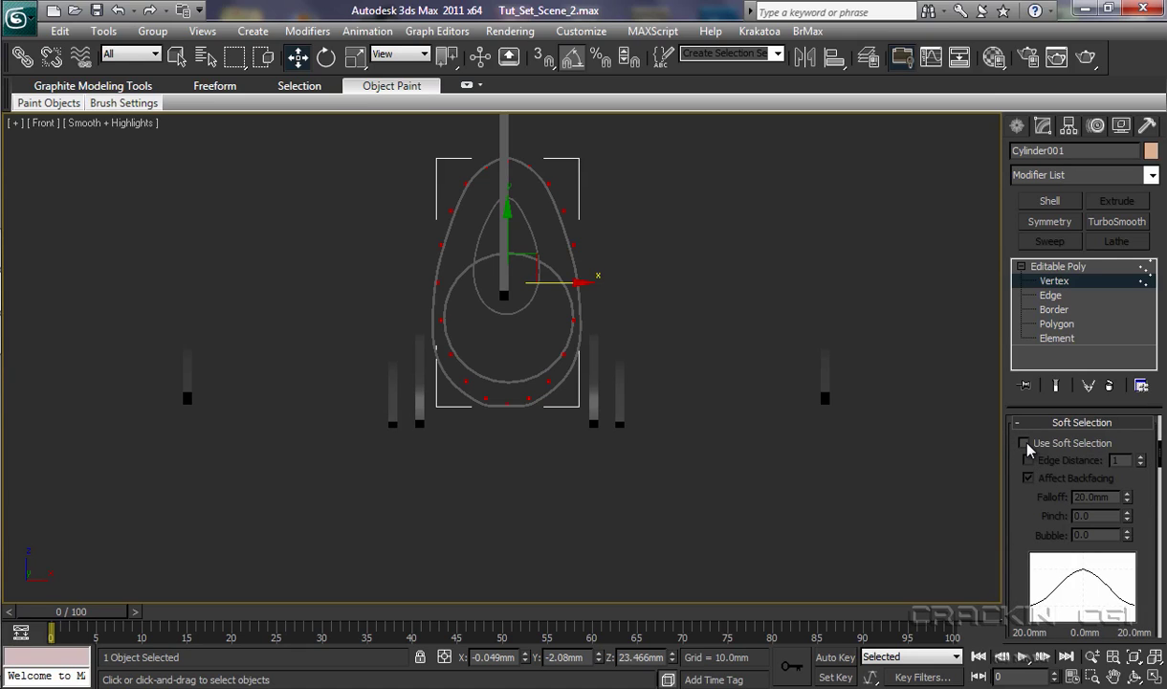
pyautogui.click(1024, 444)
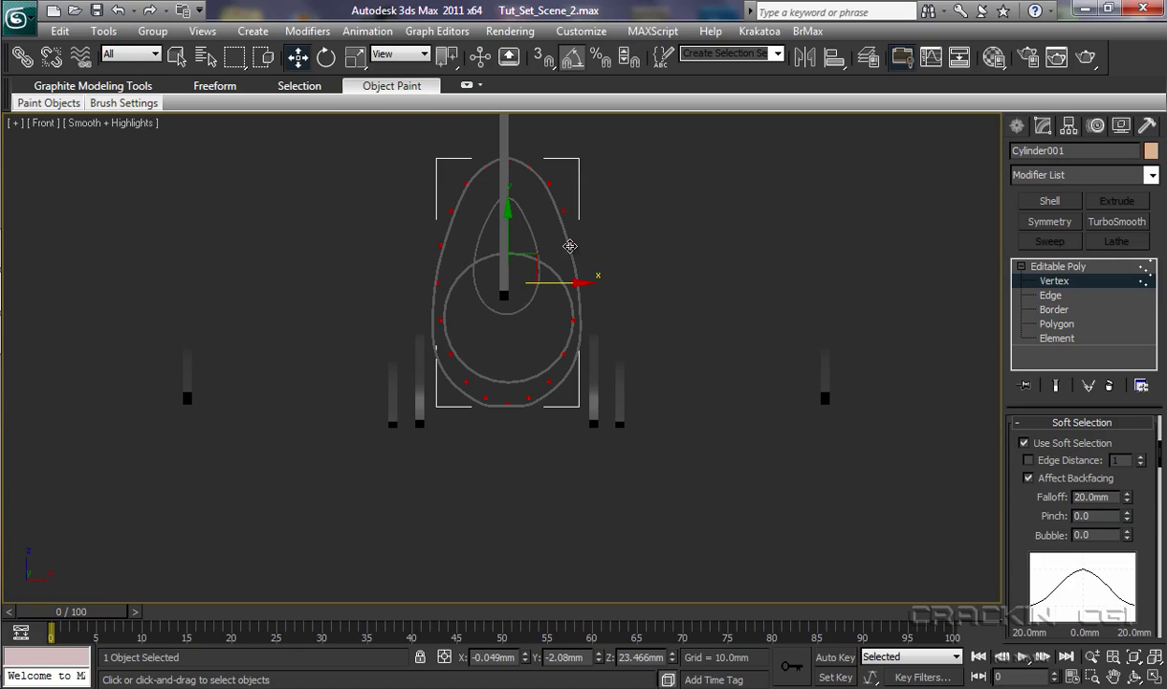
pyautogui.moveTo(441, 131); pyautogui.dragTo(543, 186)
pyautogui.press('r')
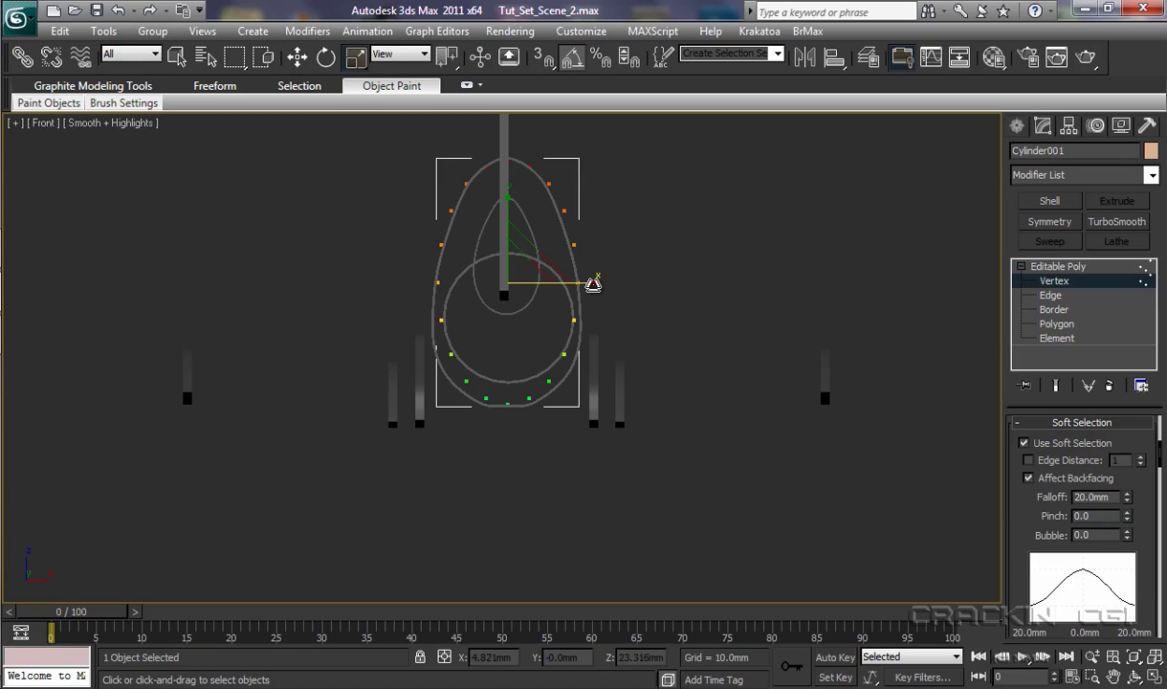
pyautogui.moveTo(593, 283)
pyautogui.mouseDown()
pyautogui.moveTo(604, 284)
pyautogui.moveTo(594, 282)
pyautogui.mouseUp()
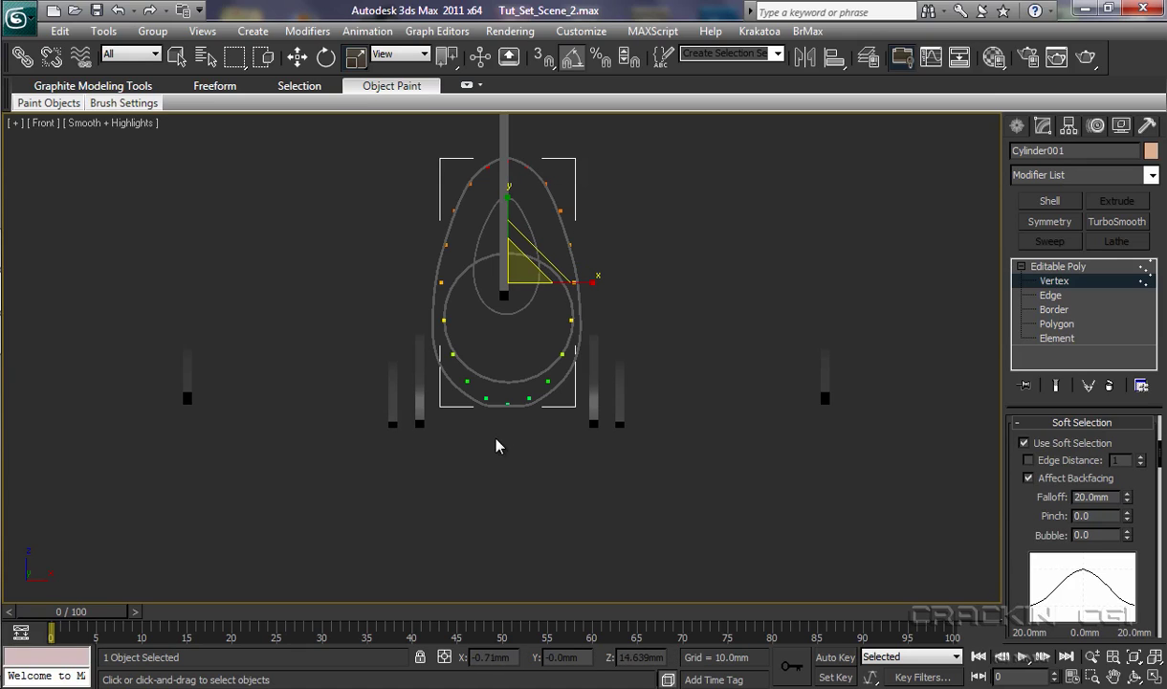
# Scale the ring's bottom vertices outward along X with soft selection to widen it towards the large frame helper's lower part
pyautogui.moveTo(465, 393); pyautogui.dragTo(546, 417)
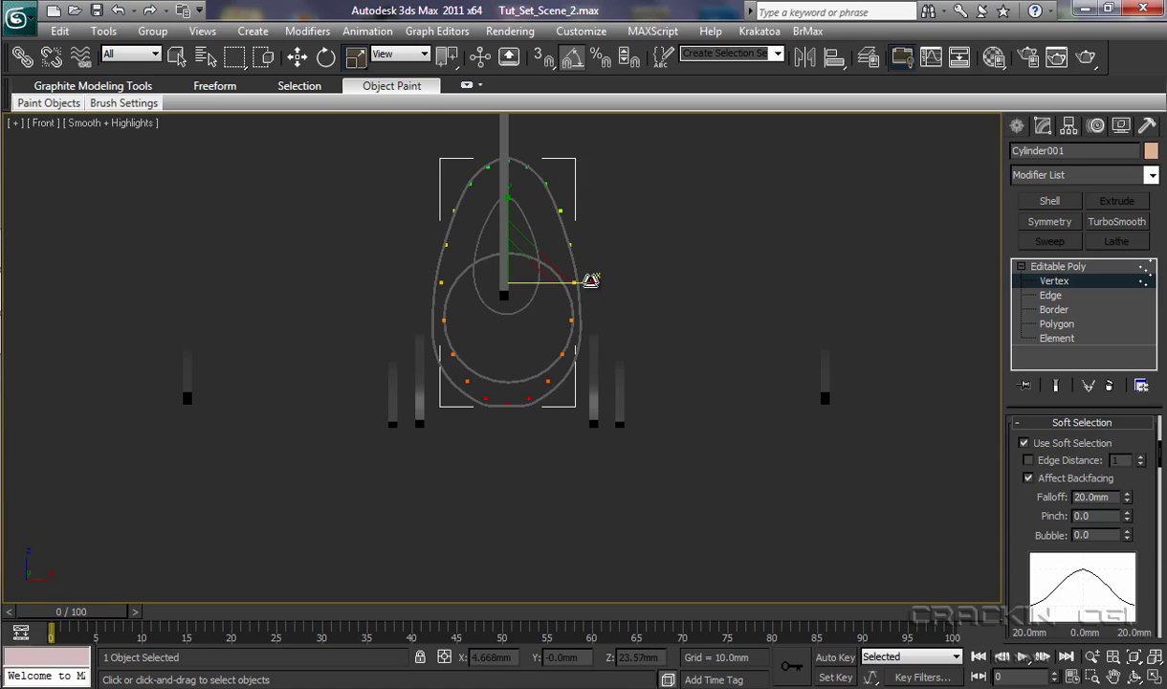
pyautogui.moveTo(595, 281); pyautogui.dragTo(603, 283)
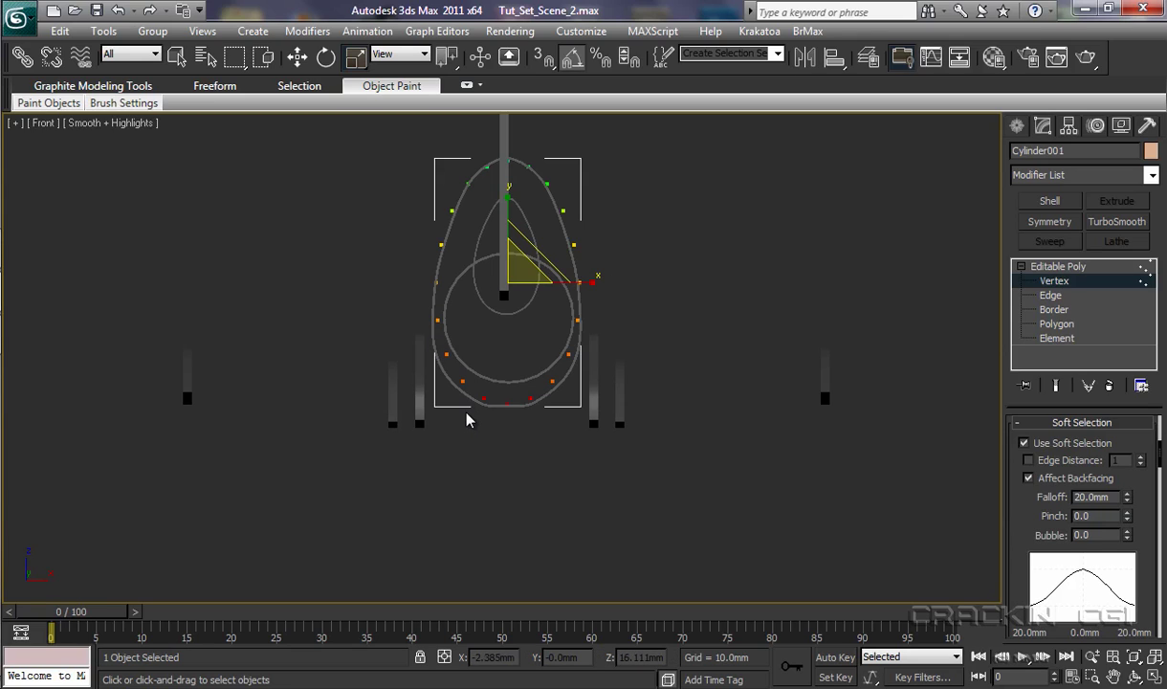
pyautogui.moveTo(432, 415); pyautogui.dragTo(596, 354)
pyautogui.moveTo(599, 282); pyautogui.dragTo(601, 282)
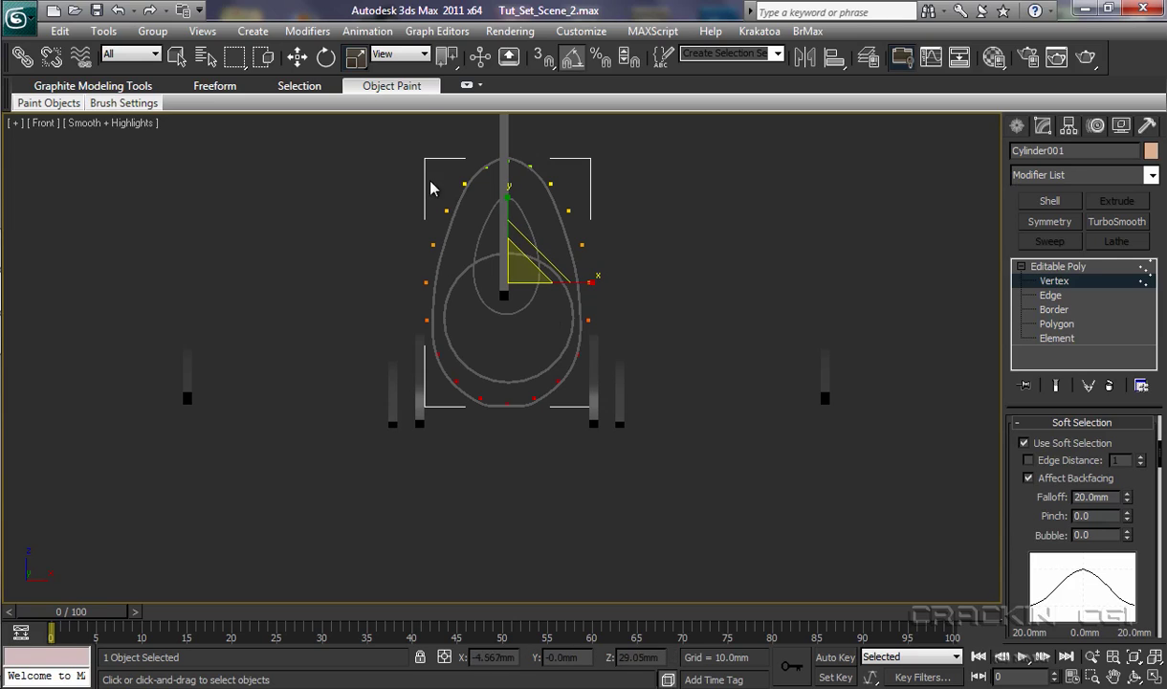
# Set the soft selection falloff to 8.95 mm and scale the ring's top, middle and upper vertices inward along X to fit the frame helper
pyautogui.moveTo(457, 141); pyautogui.dragTo(521, 175)
pyautogui.moveTo(1129, 506); pyautogui.dragTo(1130, 506)
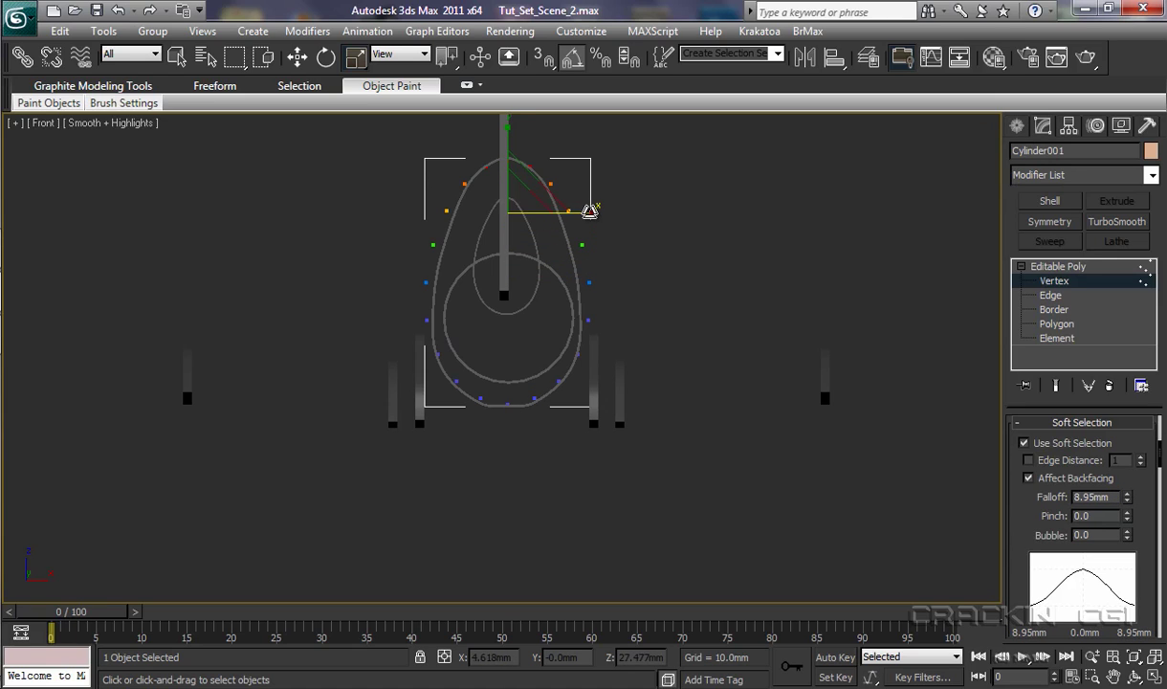
pyautogui.moveTo(593, 211); pyautogui.dragTo(574, 214)
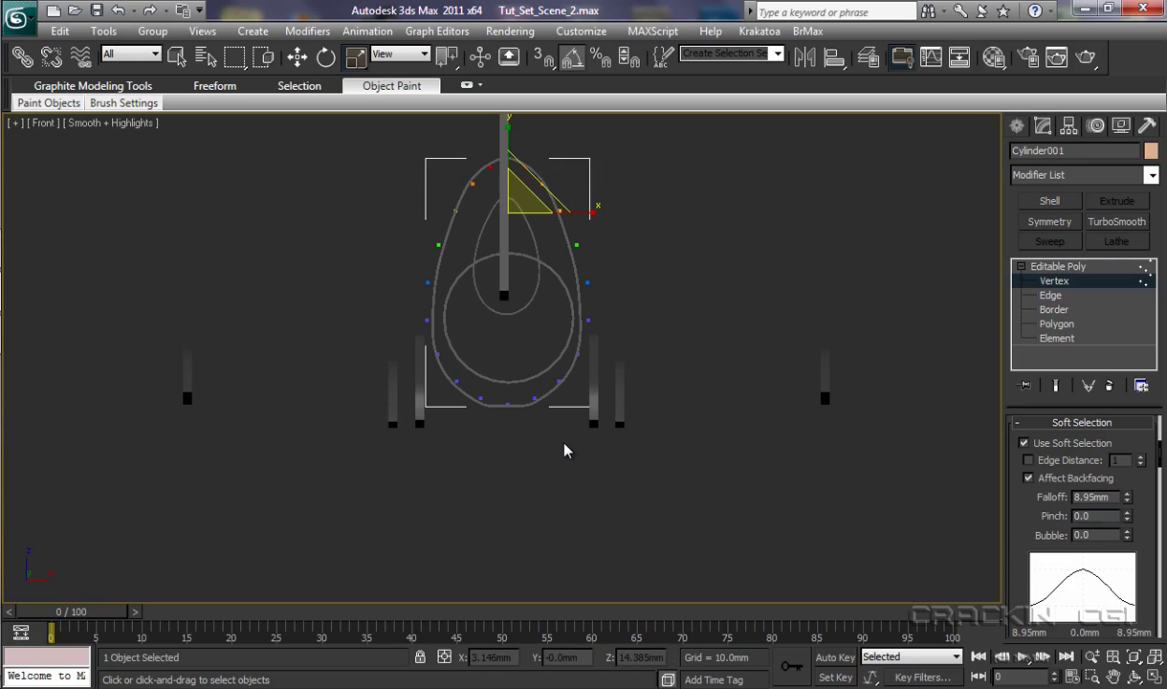
pyautogui.moveTo(424, 264); pyautogui.dragTo(587, 283)
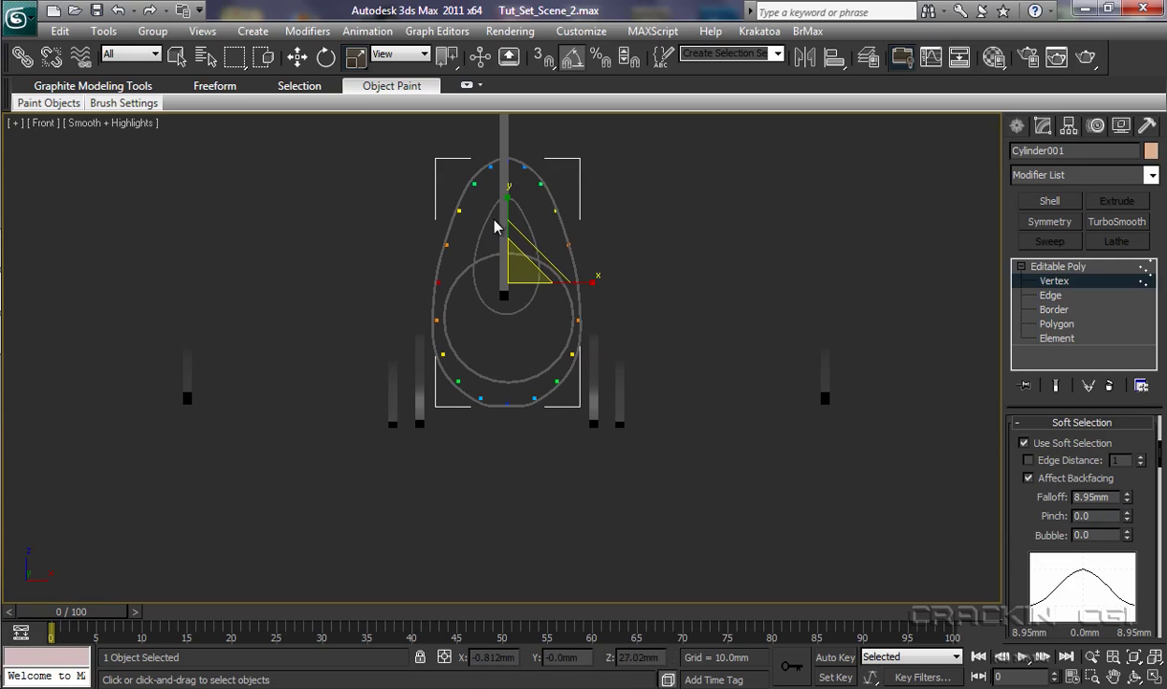
pyautogui.moveTo(452, 168); pyautogui.dragTo(587, 230)
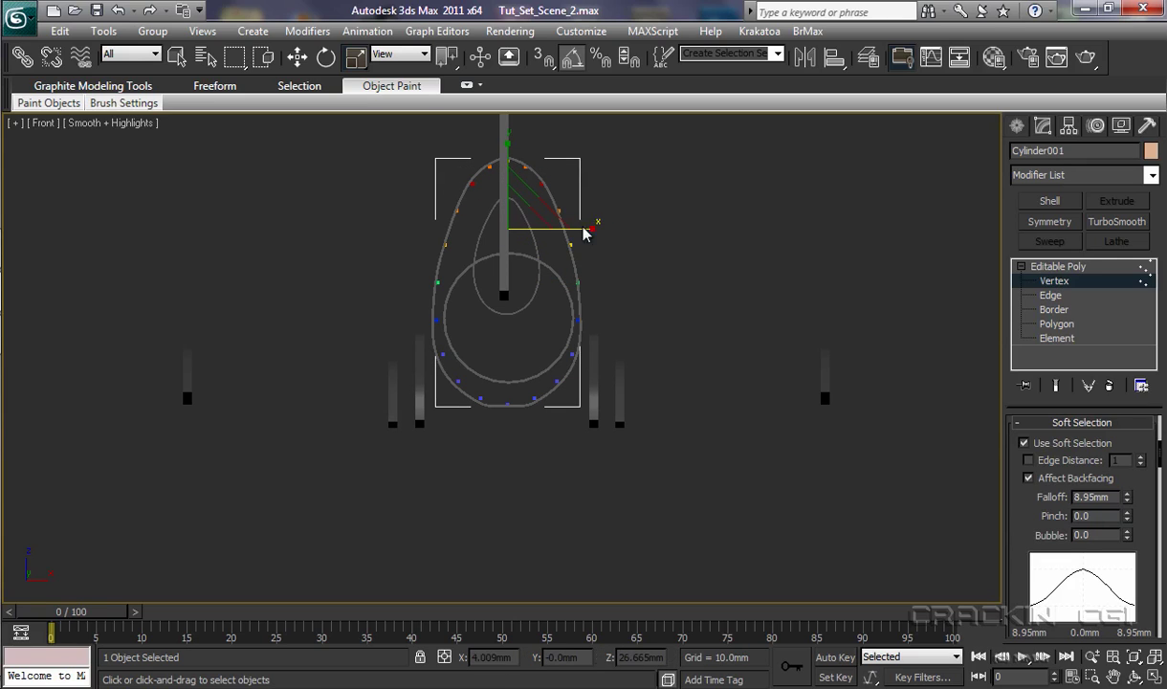
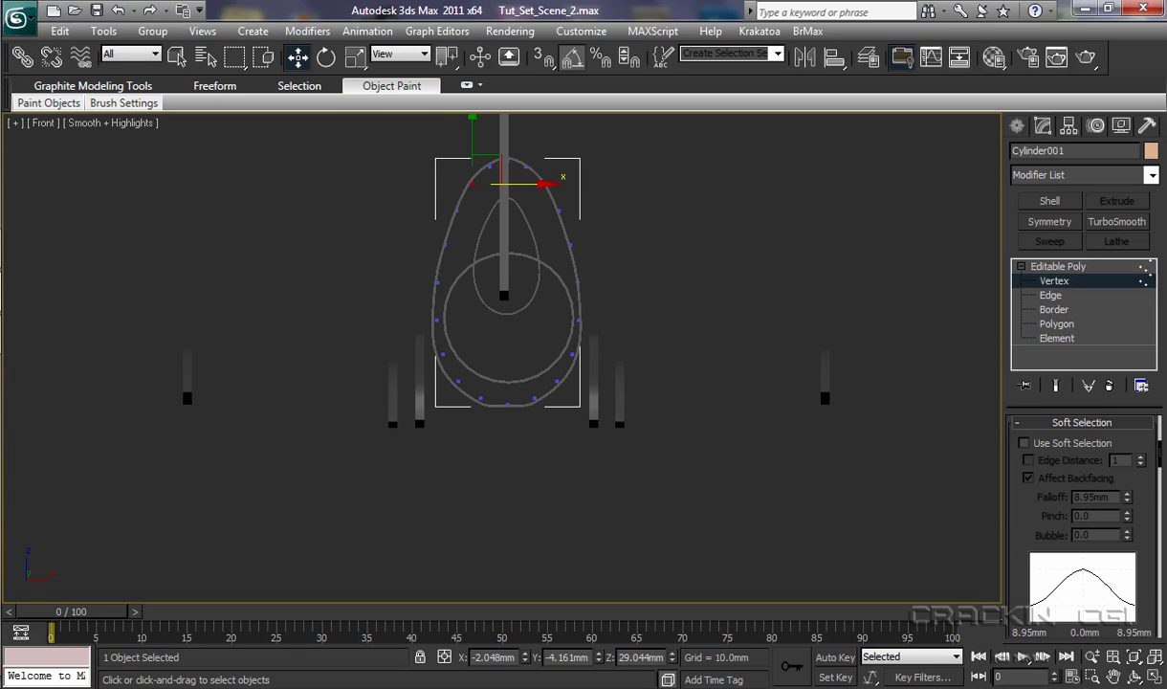
# With soft selection off, nudge individual vertices on the ring's upper part along X onto the frame helper's outline
pyautogui.moveTo(1161, 465); pyautogui.dragTo(1161, 438)
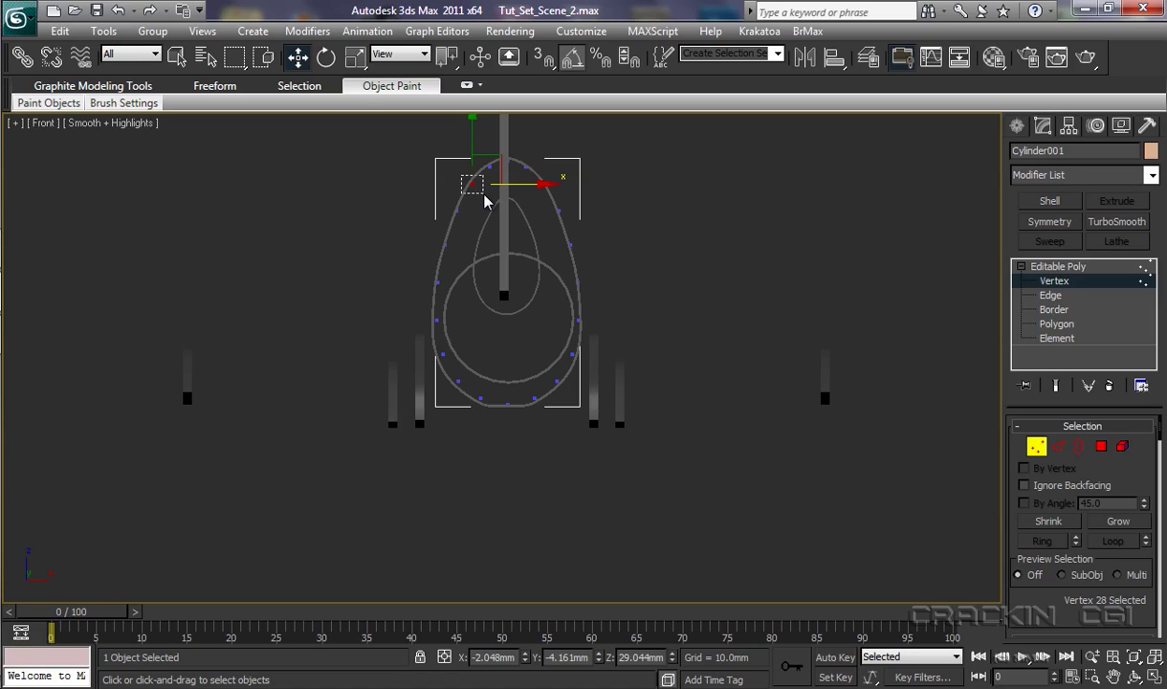
pyautogui.keyDown('ctrl'); pyautogui.moveTo(485, 200); pyautogui.dragTo(538, 183); pyautogui.keyUp('ctrl')
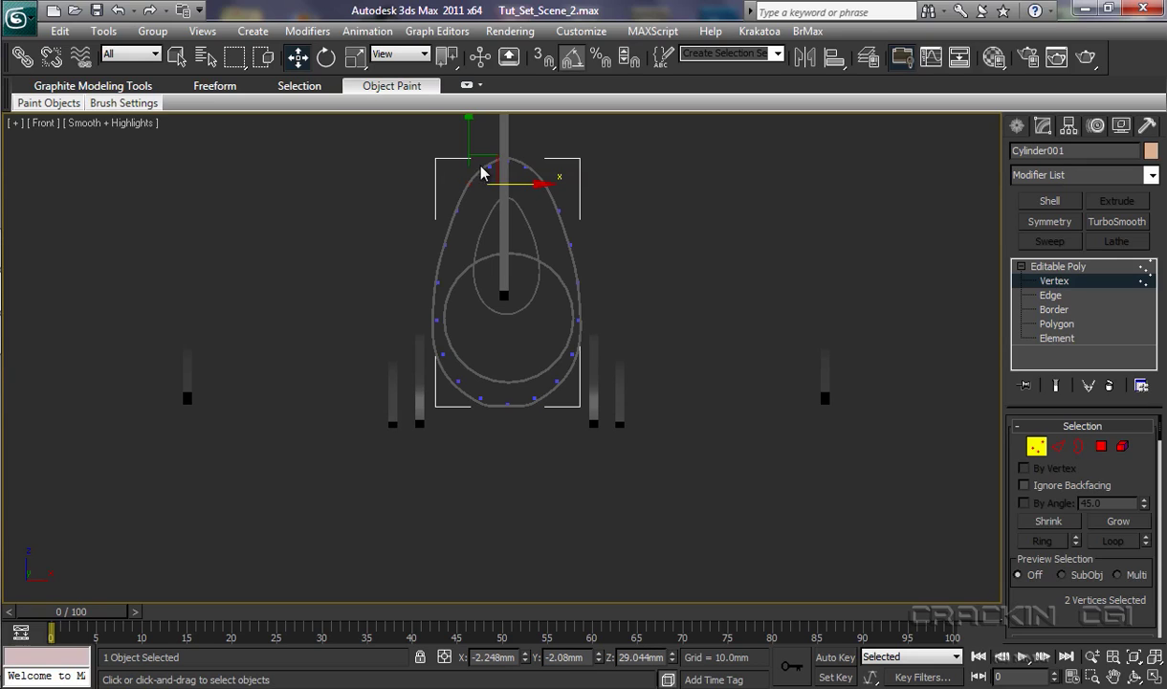
pyautogui.click(533, 191)
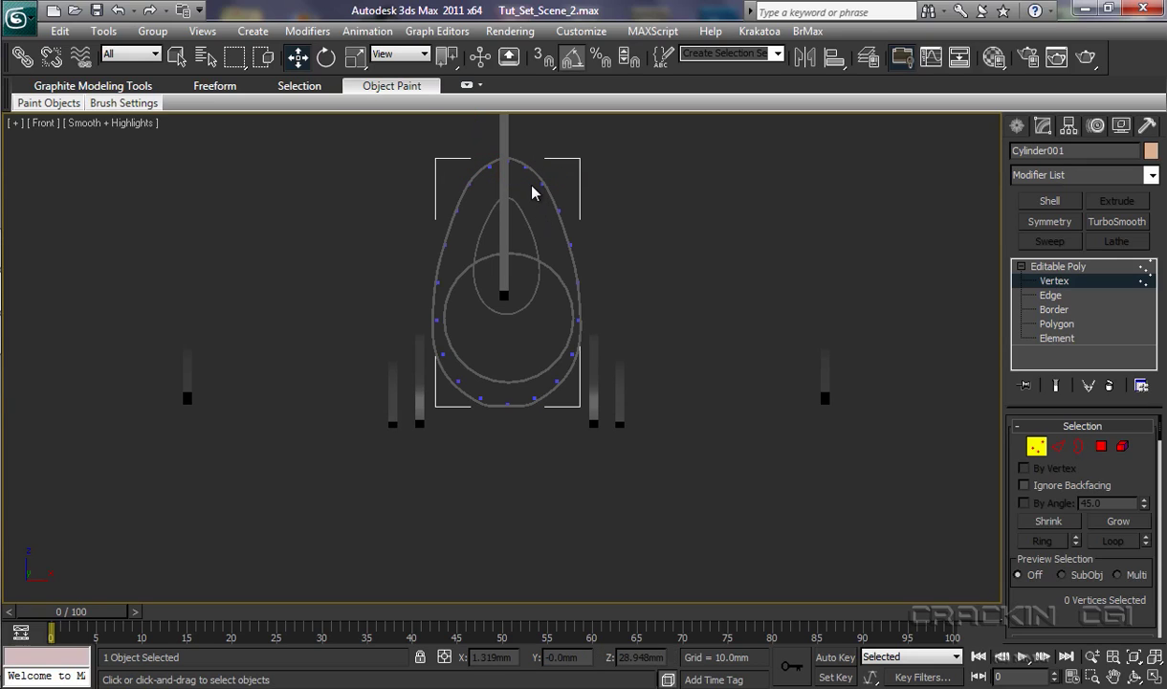
pyautogui.moveTo(537, 195); pyautogui.dragTo(572, 205)
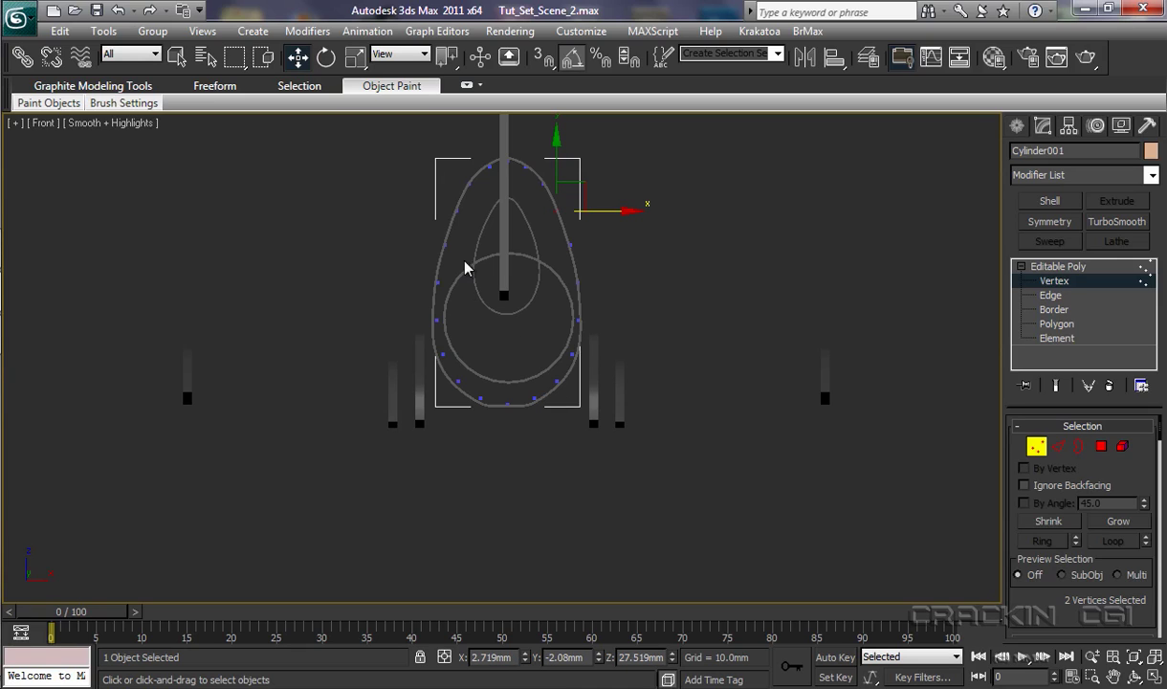
pyautogui.moveTo(481, 160); pyautogui.dragTo(555, 167)
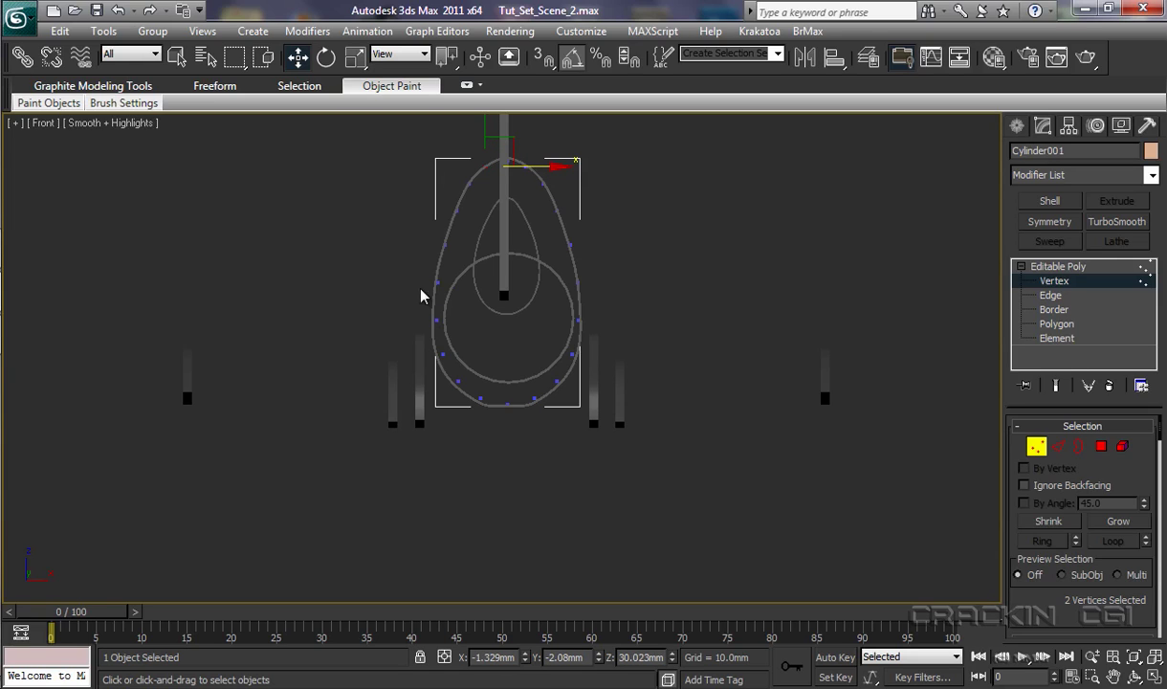
# Move the ring's left-side vertices outward and its bottom-left vertices down onto the frame helper's outline
pyautogui.moveTo(428, 284); pyautogui.dragTo(507, 283)
pyautogui.moveTo(421, 308); pyautogui.dragTo(495, 320)
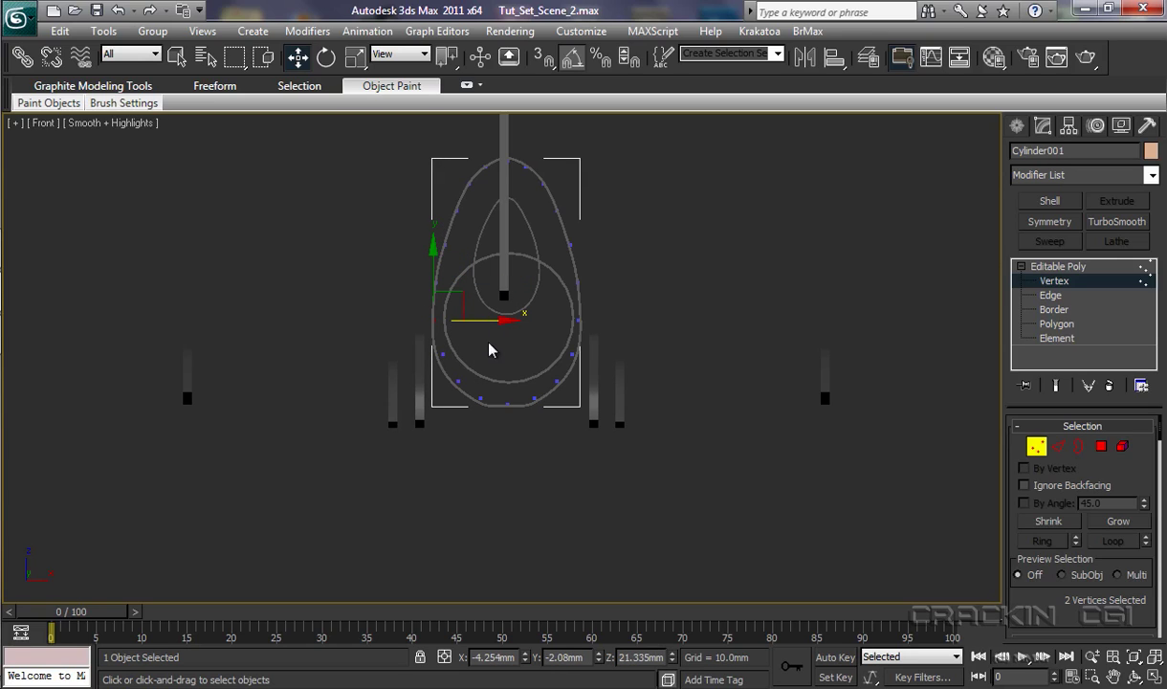
pyautogui.moveTo(421, 335); pyautogui.dragTo(497, 364)
pyautogui.moveTo(421, 356); pyautogui.dragTo(491, 417)
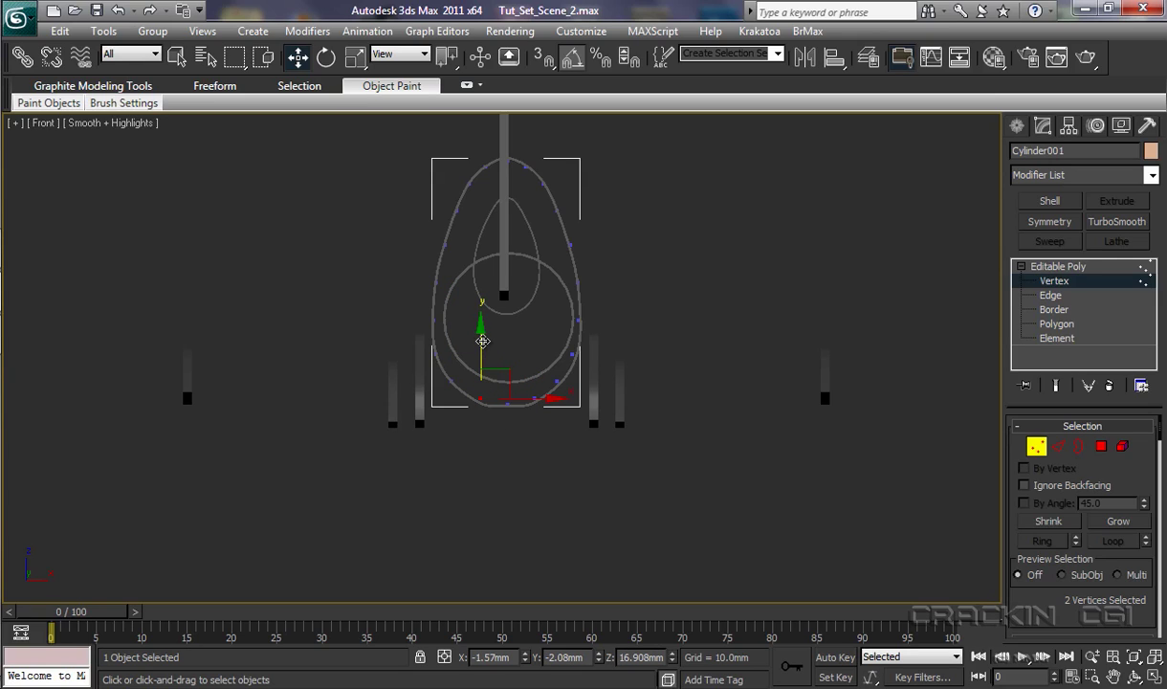
pyautogui.moveTo(481, 338); pyautogui.dragTo(478, 350)
# Move the ring's bottom-centre vertices down to about Z 16.48 mm and lower the adjacent bottom-right vertices onto the frame helper
pyautogui.click(507, 382)
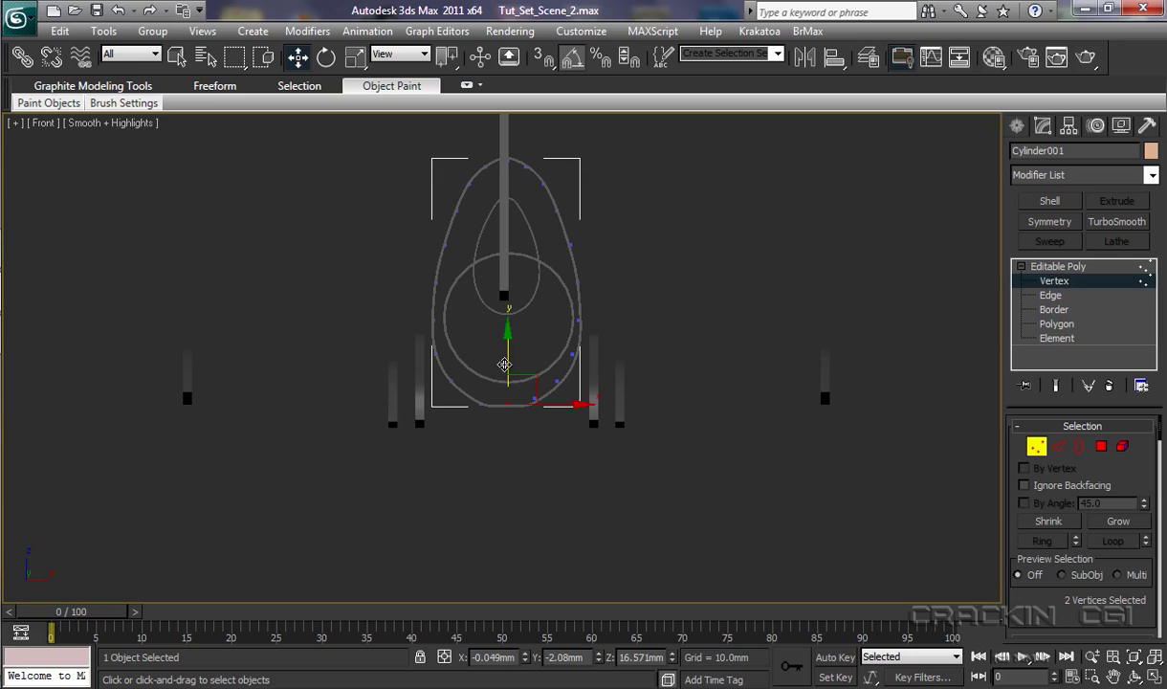
pyautogui.moveTo(508, 361); pyautogui.dragTo(507, 371)
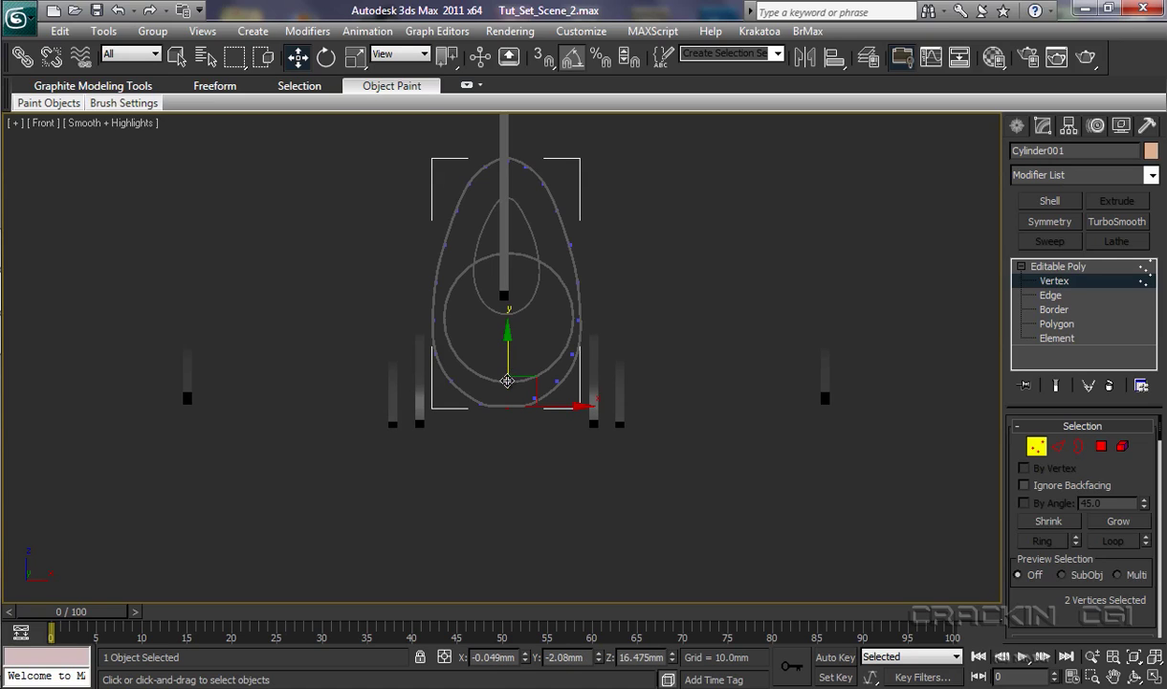
pyautogui.click(534, 402)
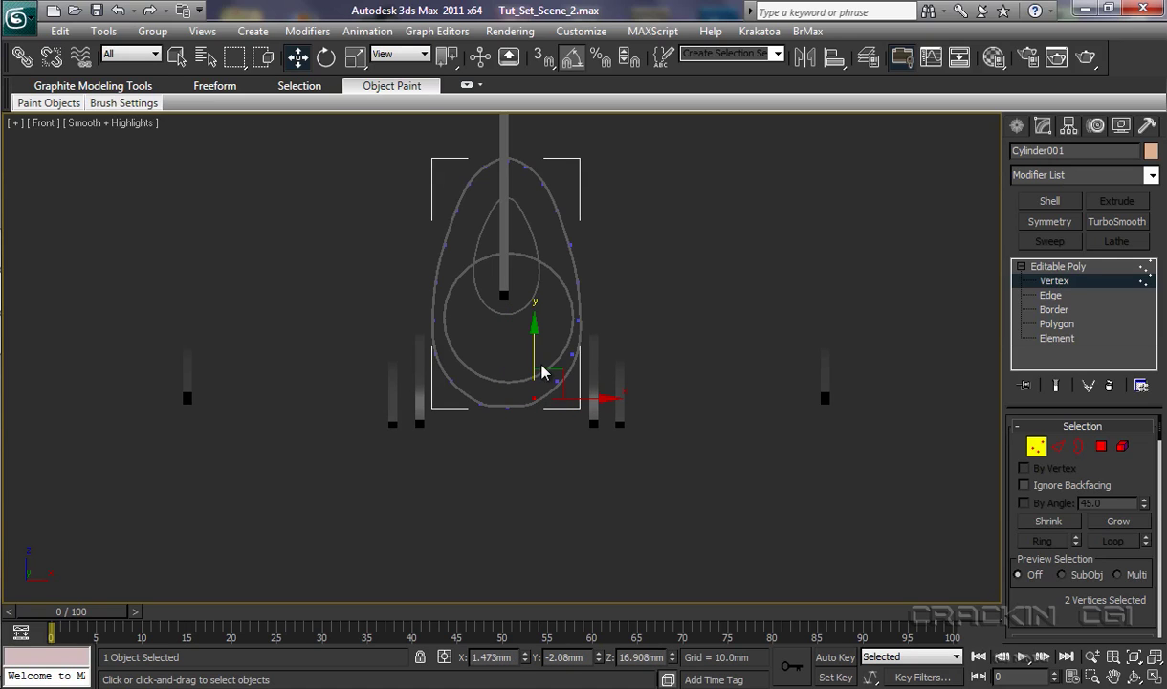
pyautogui.moveTo(535, 332); pyautogui.dragTo(538, 338)
# Move the vertices along the ring's right side outward along X onto the frame helper's outline
pyautogui.moveTo(547, 382); pyautogui.dragTo(641, 355)
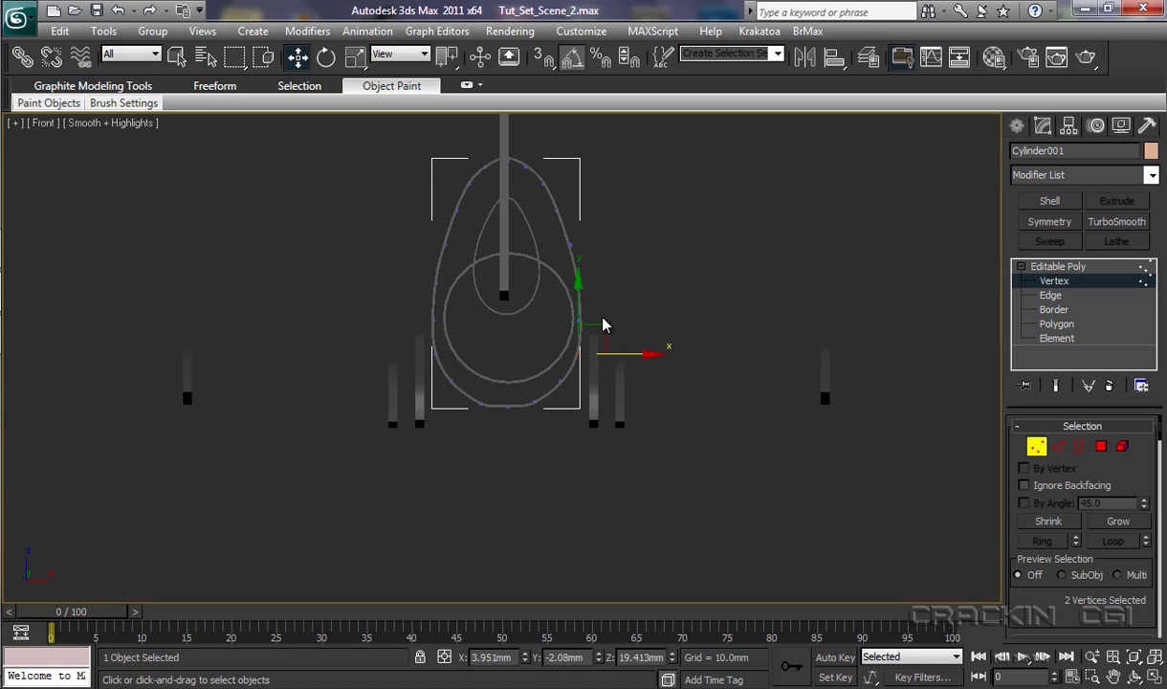
pyautogui.moveTo(572, 331); pyautogui.dragTo(576, 296)
pyautogui.moveTo(644, 321); pyautogui.dragTo(648, 325)
pyautogui.click(589, 298)
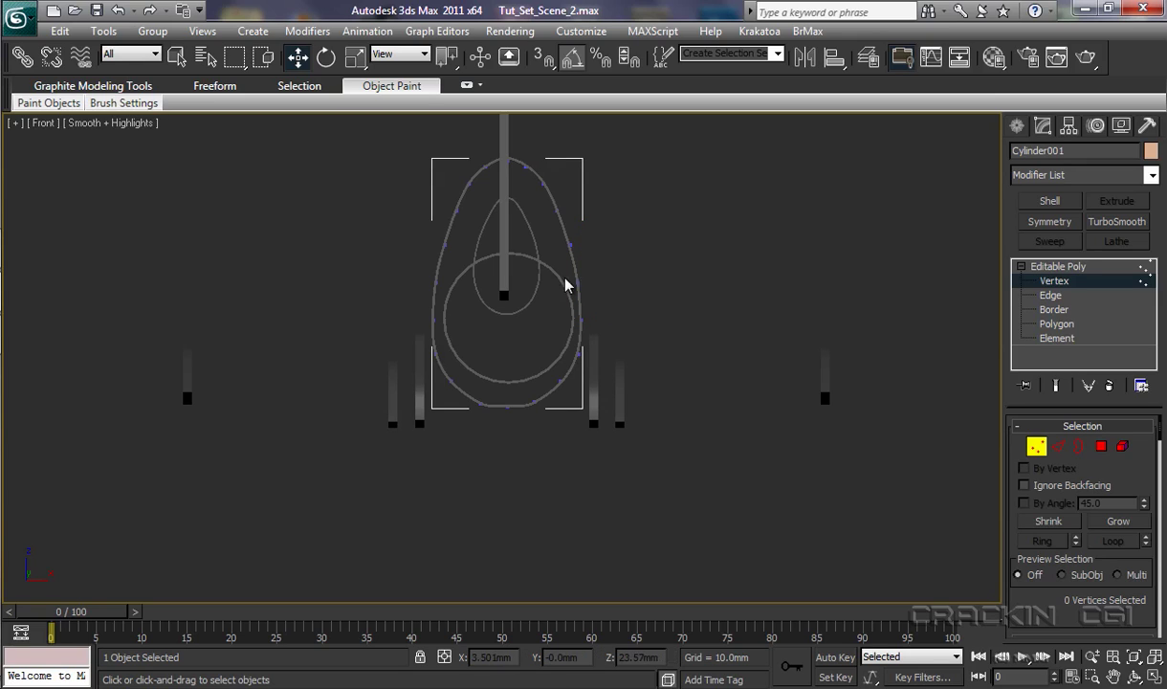
pyautogui.moveTo(580, 259); pyautogui.dragTo(619, 247)
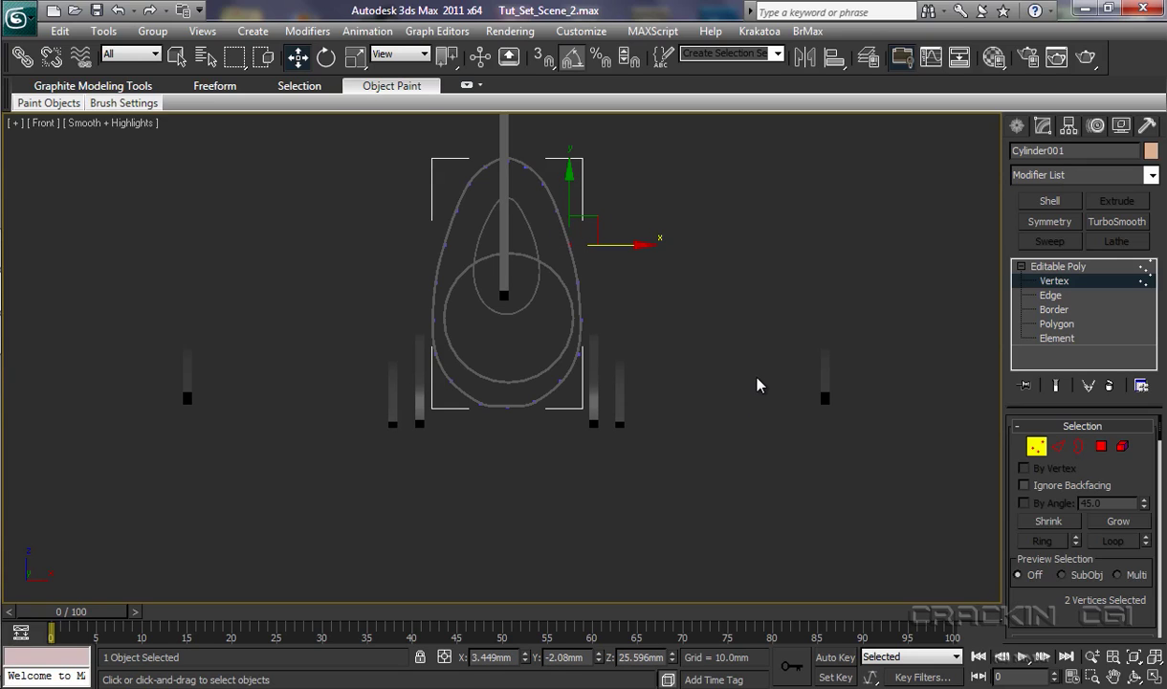
# Leave vertex editing, switch to the Left view and unhide the Ref_Material layer
pyautogui.click(1021, 267)
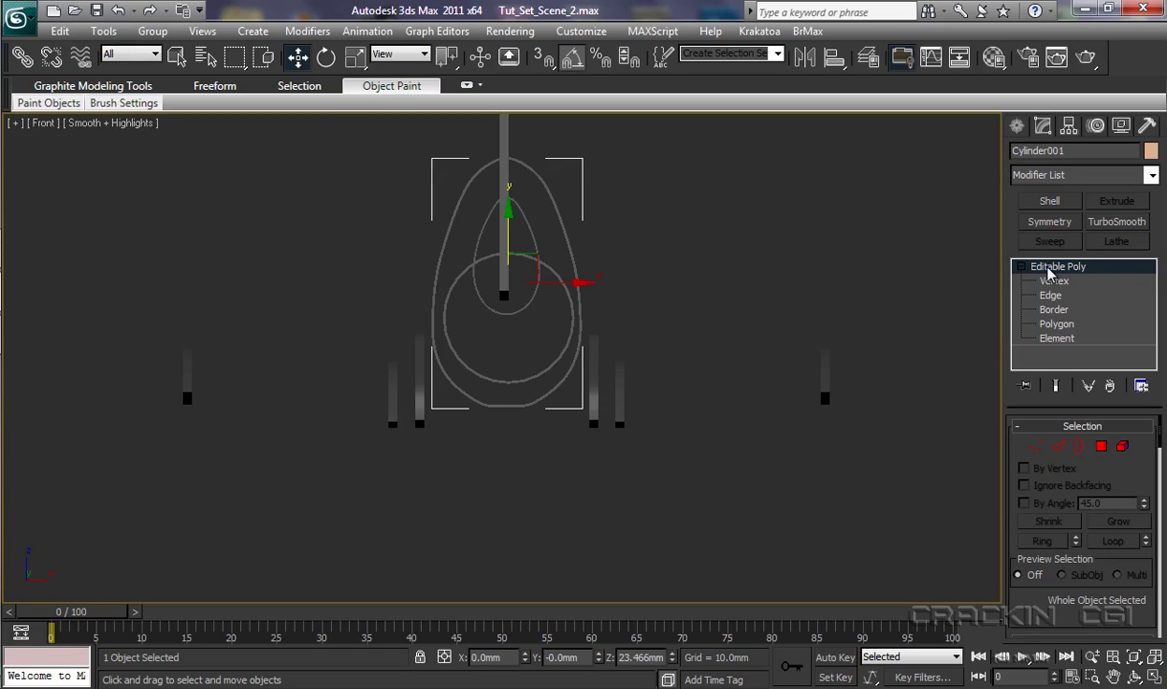
pyautogui.press('l')
pyautogui.press('d')
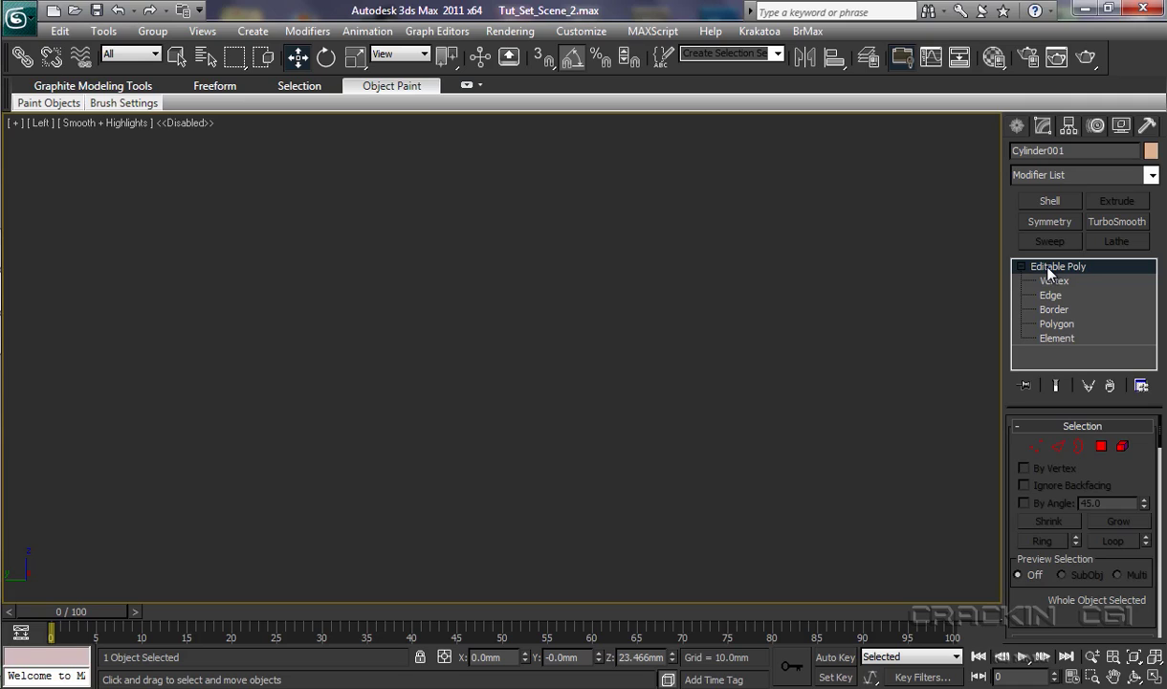
pyautogui.press('d')
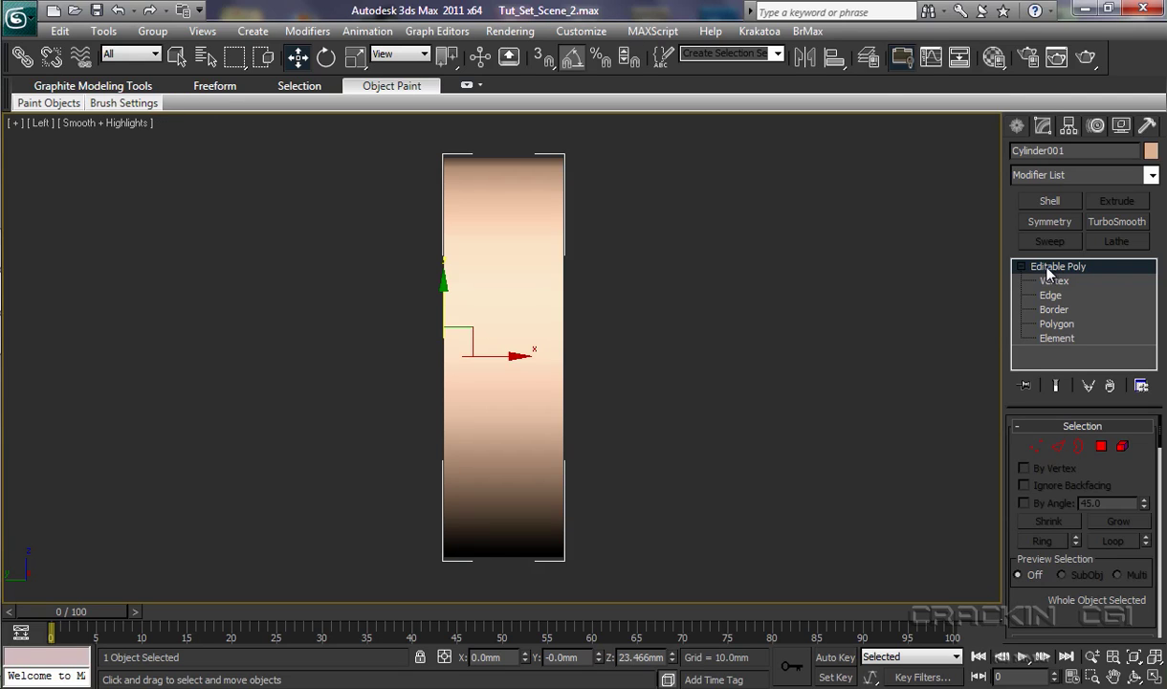
pyautogui.click(867, 57)
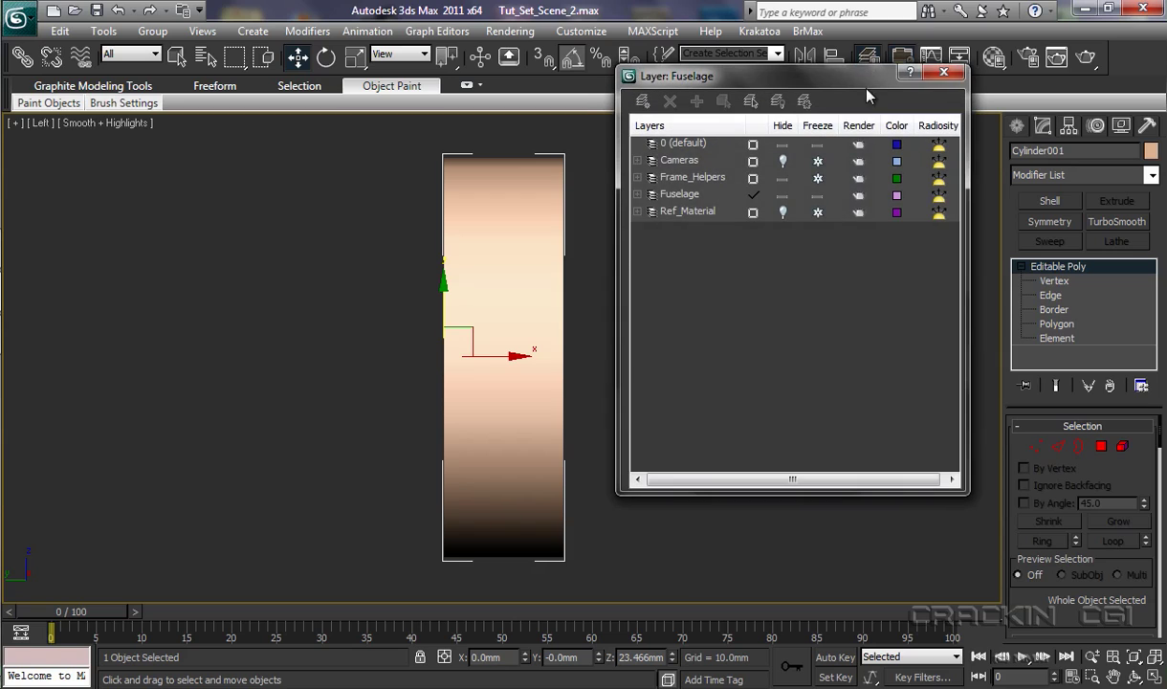
pyautogui.click(782, 212)
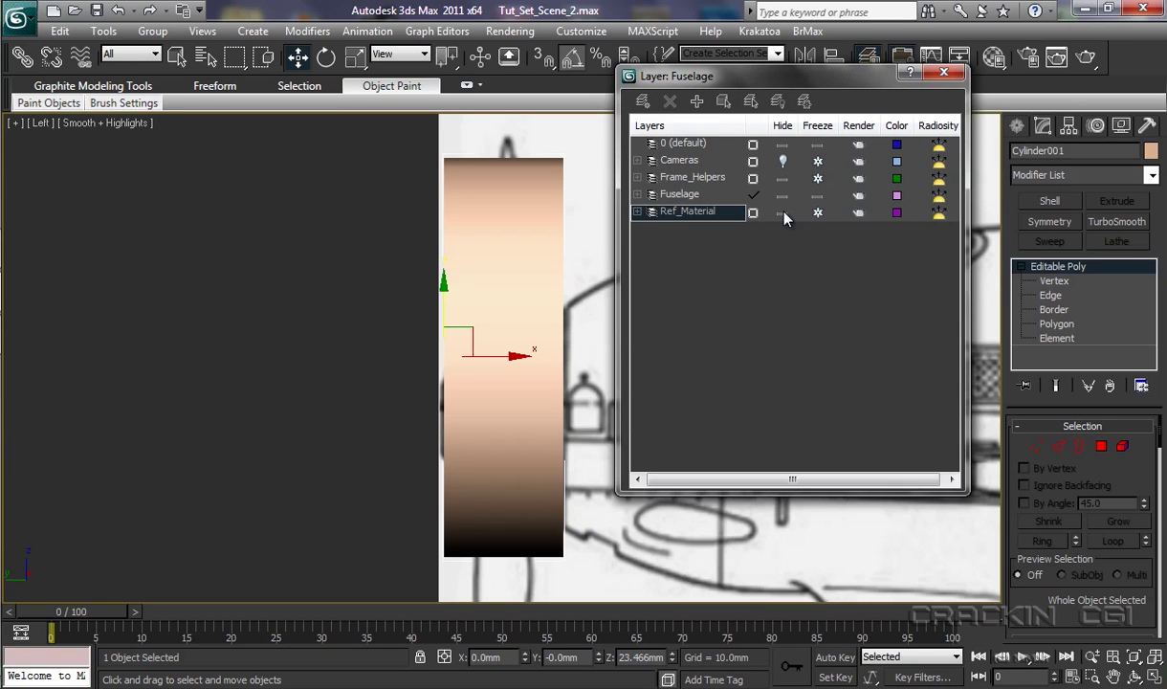
pyautogui.click(944, 73)
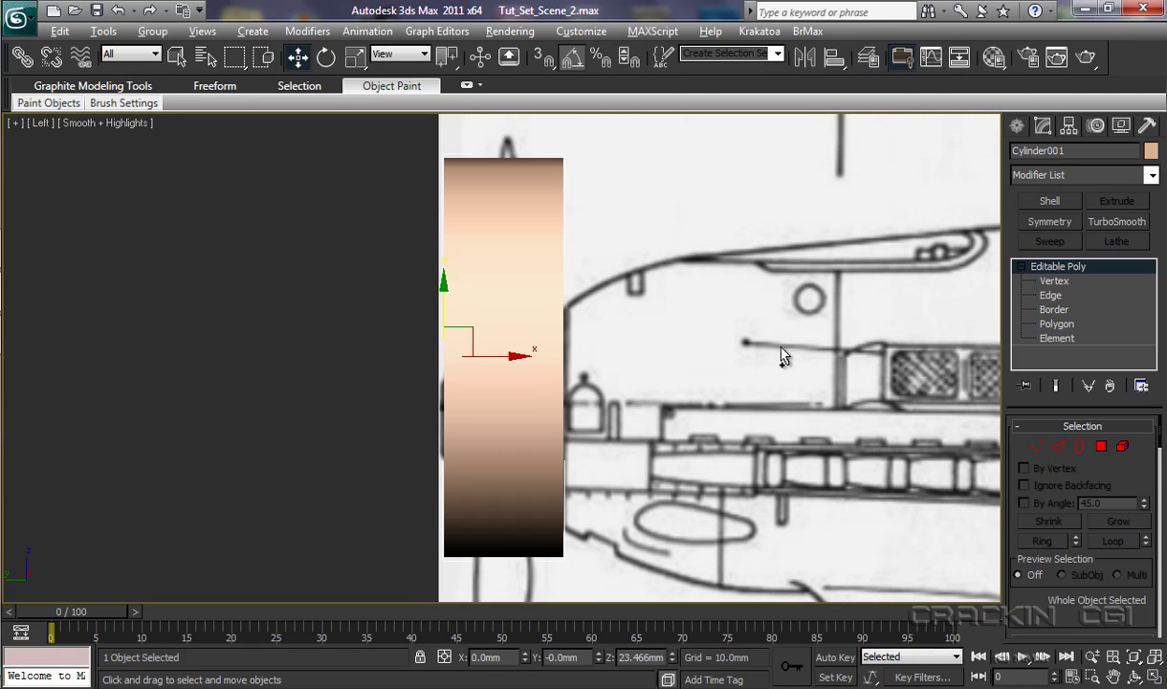
# Move the cylinder along the fuselage to station E on the blueprint, at about Y -57.04 mm
pyautogui.scroll(-5, 753, 350)
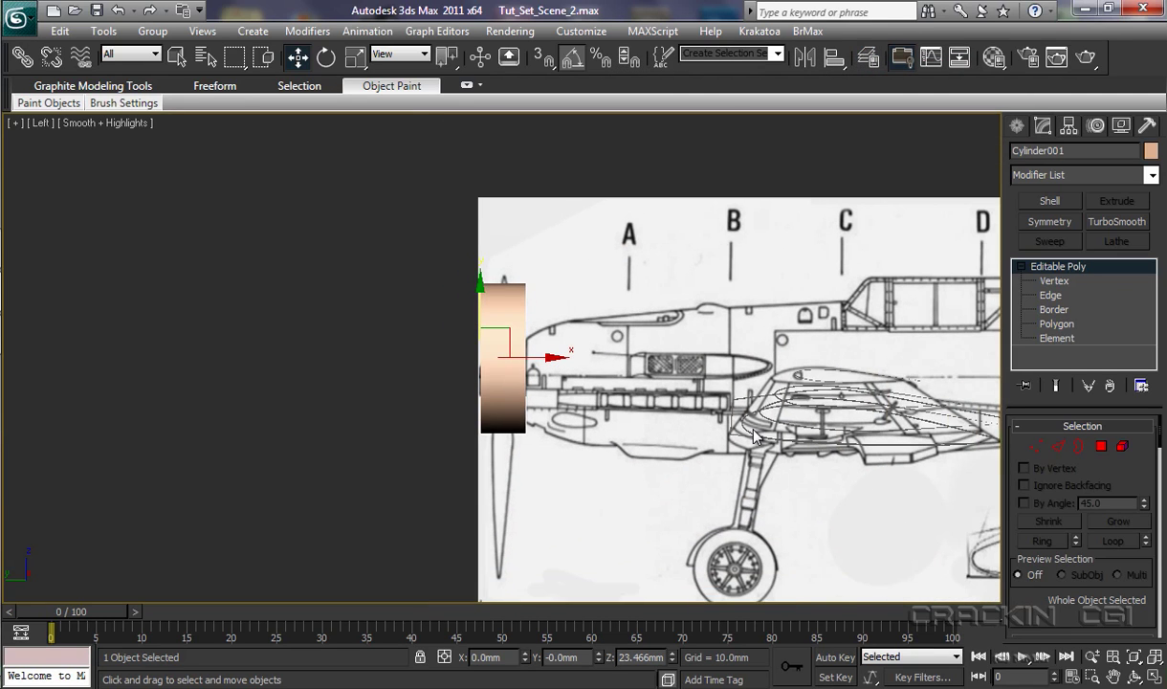
pyautogui.moveTo(790, 424); pyautogui.dragTo(373, 377, button='middle')
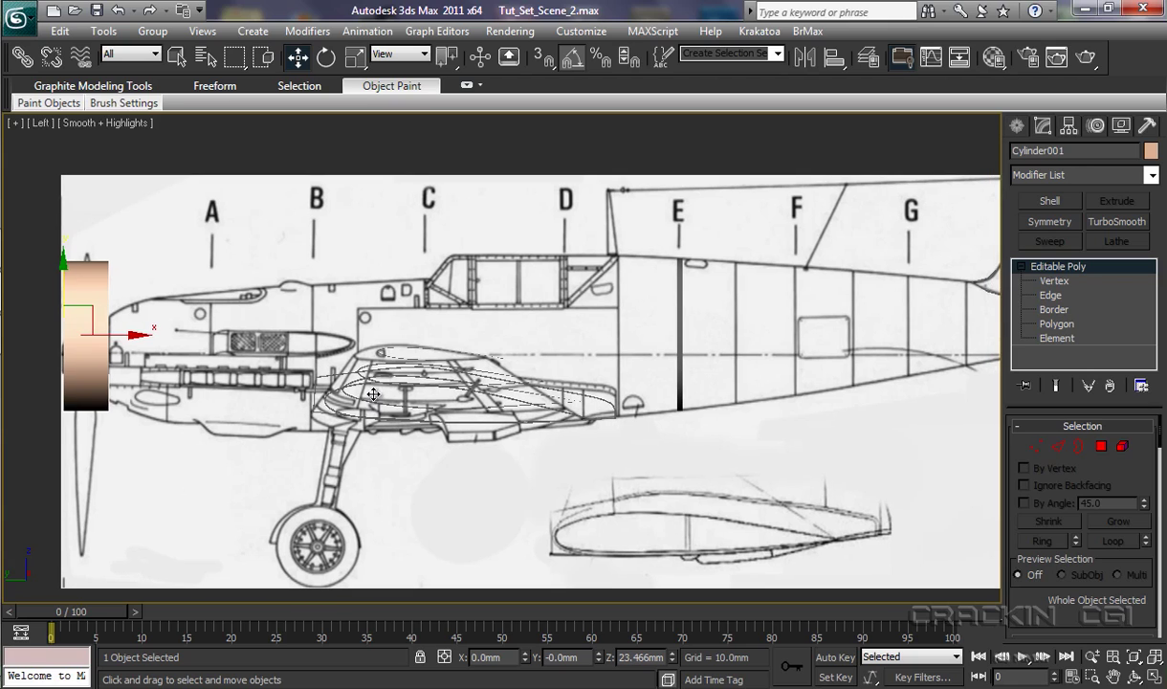
pyautogui.moveTo(136, 335); pyautogui.dragTo(750, 368)
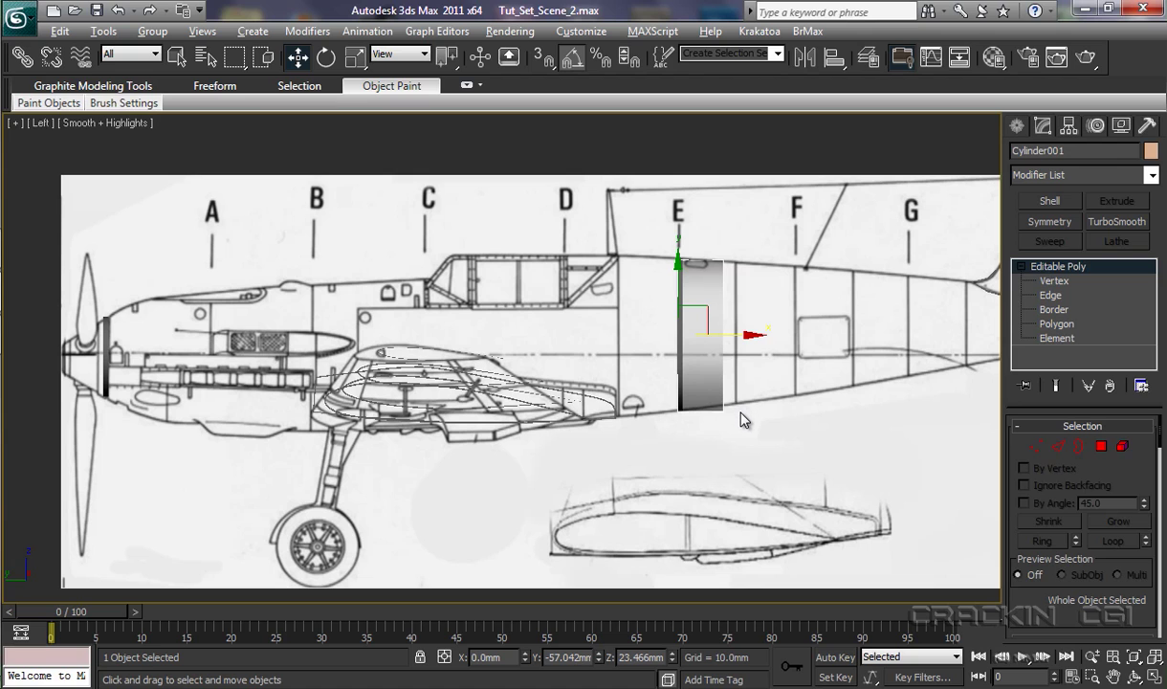
# Select the 20 vertices of the cylinder's rear ring and move them back to the tail frame helper, at about Y -88.70 mm
pyautogui.moveTo(744, 419); pyautogui.dragTo(643, 438, button='middle')
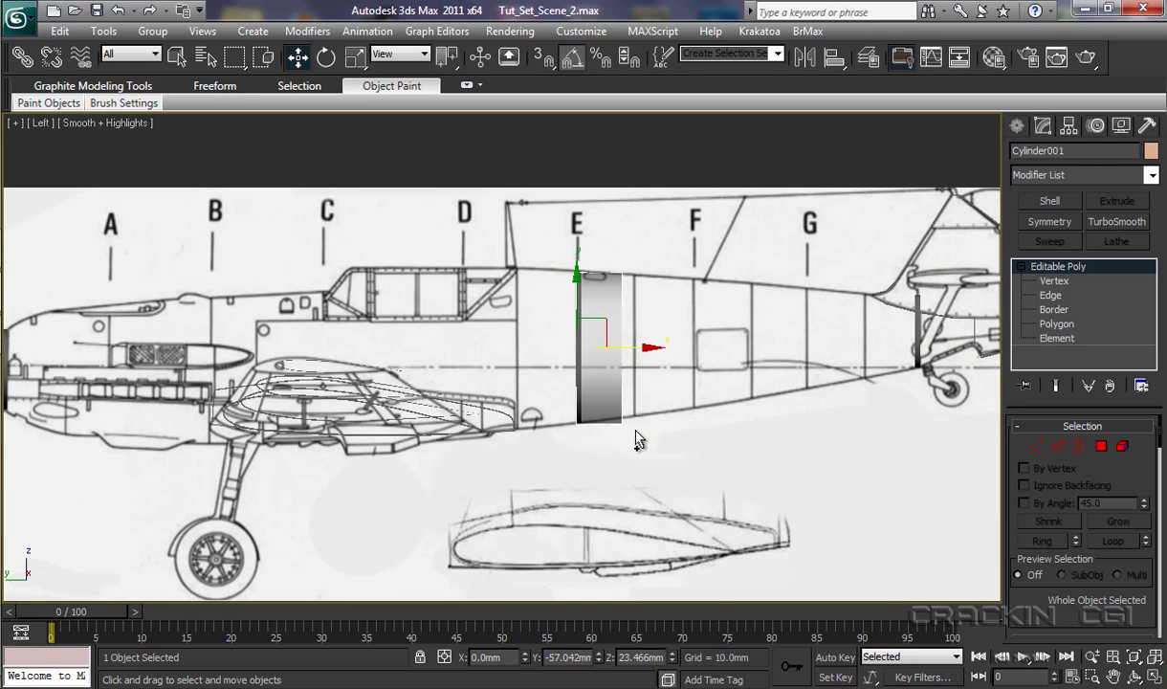
pyautogui.scroll(5, 638, 437)
pyautogui.moveTo(633, 375); pyautogui.dragTo(440, 401, button='middle')
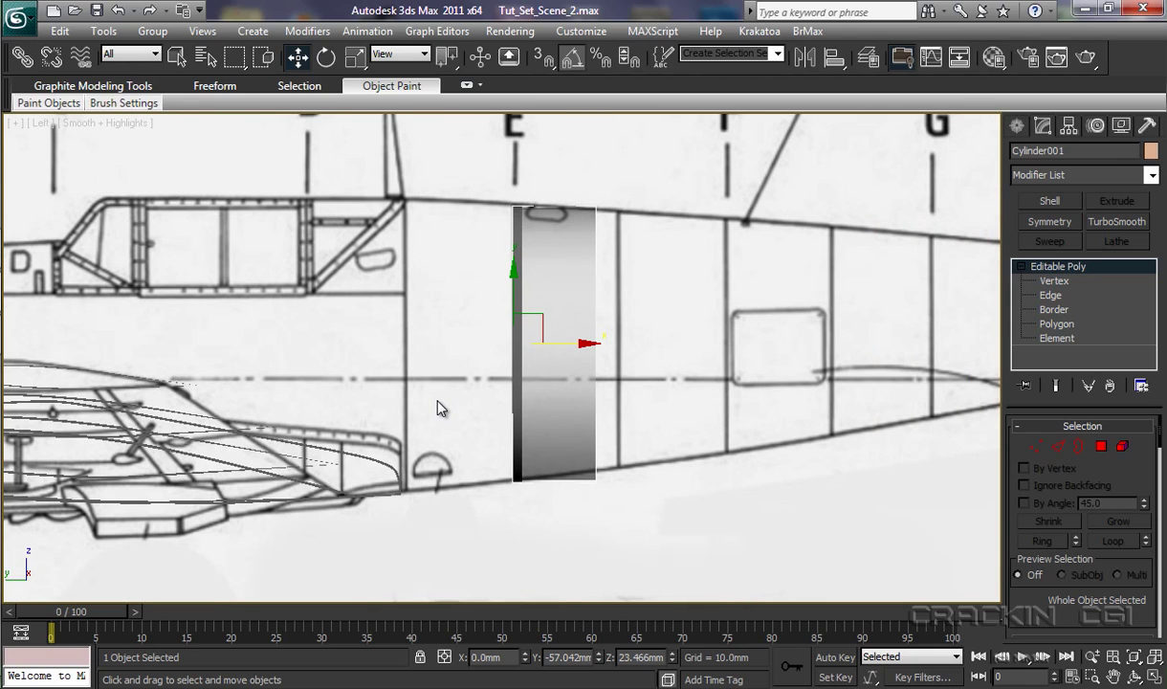
pyautogui.moveTo(443, 420); pyautogui.dragTo(108, 455, button='middle')
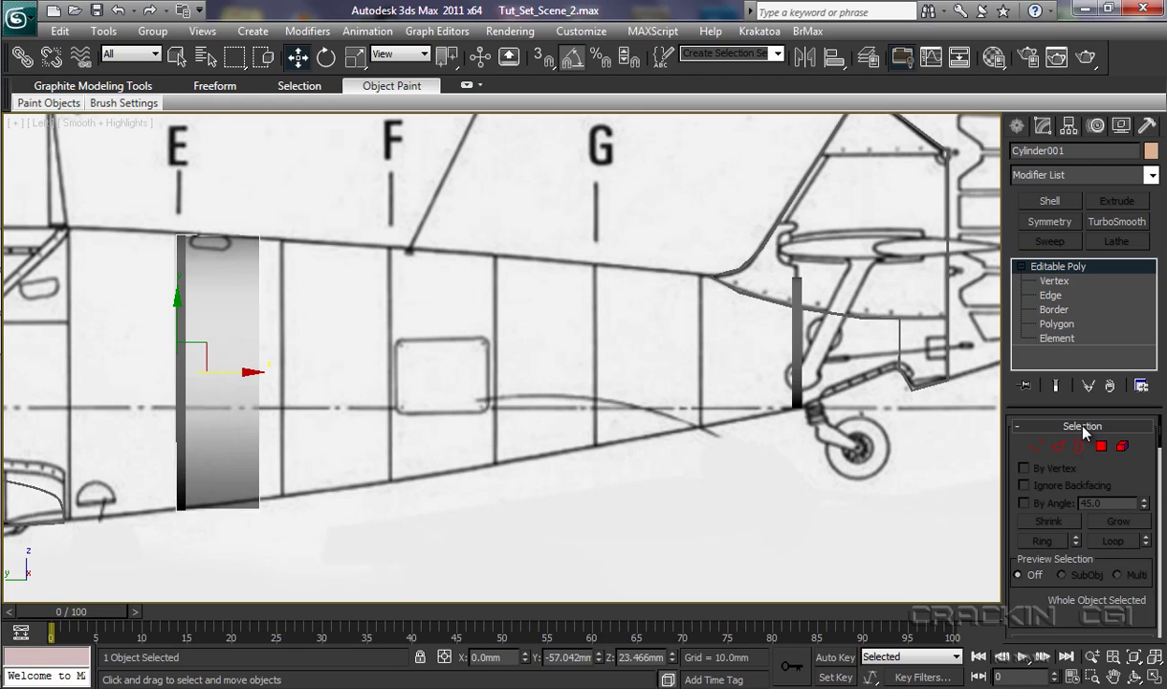
pyautogui.click(1060, 281)
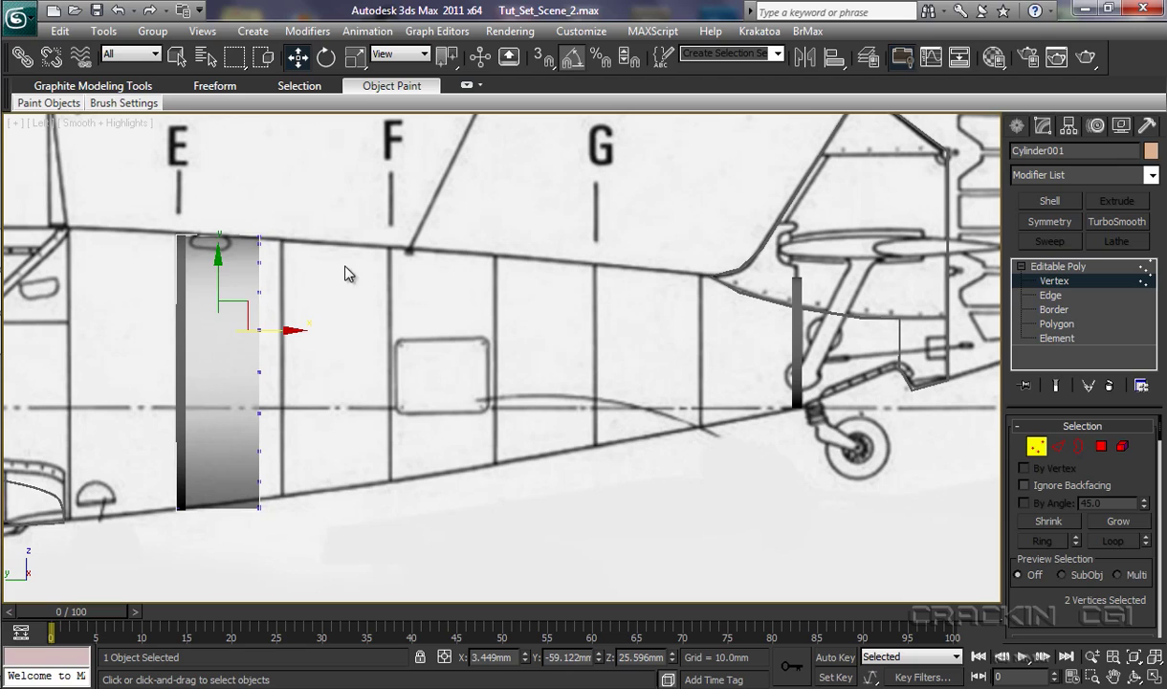
pyautogui.moveTo(281, 214); pyautogui.dragTo(244, 542)
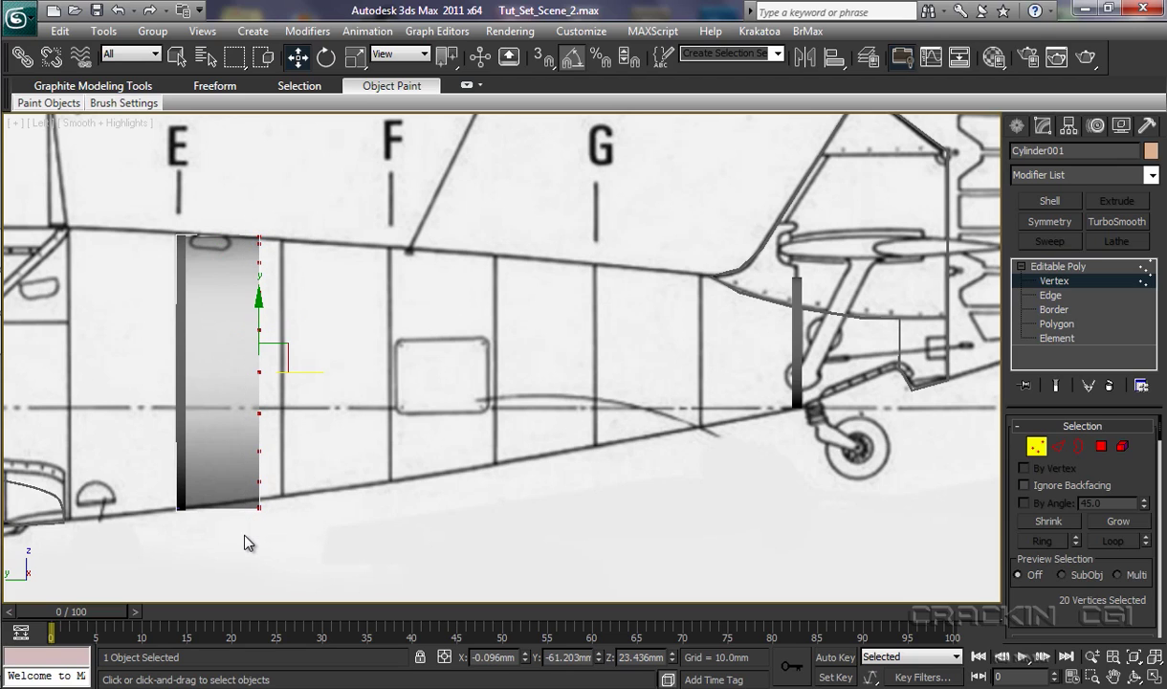
pyautogui.moveTo(324, 372); pyautogui.dragTo(865, 373)
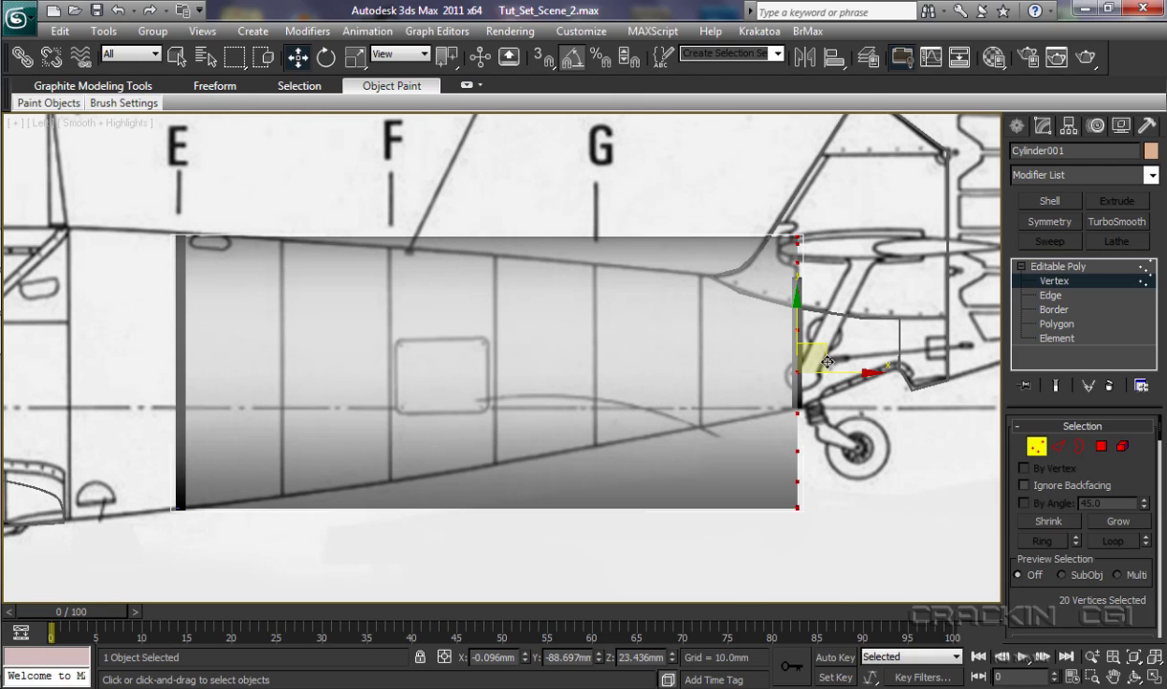
# Switch to the Front view and scale the selected rear ring down uniformly to roughly the size of the small tail frame helper
pyautogui.press('f')
pyautogui.moveTo(759, 431); pyautogui.dragTo(756, 621, button='middle')
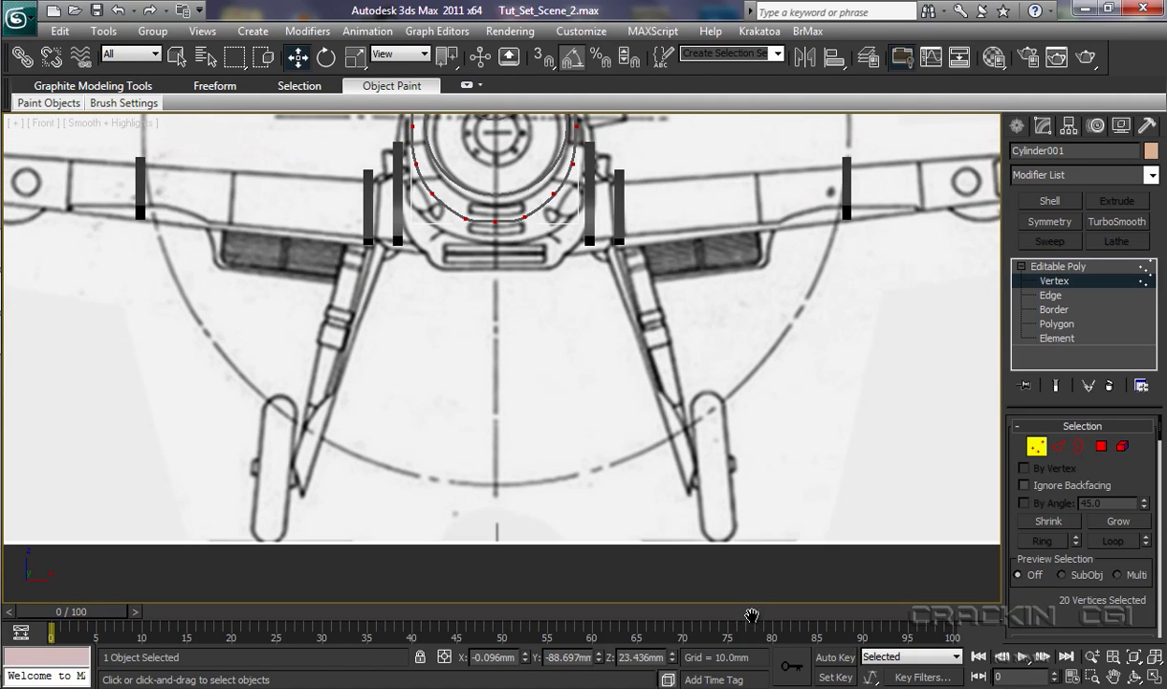
pyautogui.moveTo(792, 373); pyautogui.dragTo(803, 660, button='middle')
pyautogui.moveTo(761, 323); pyautogui.dragTo(784, 440, button='middle')
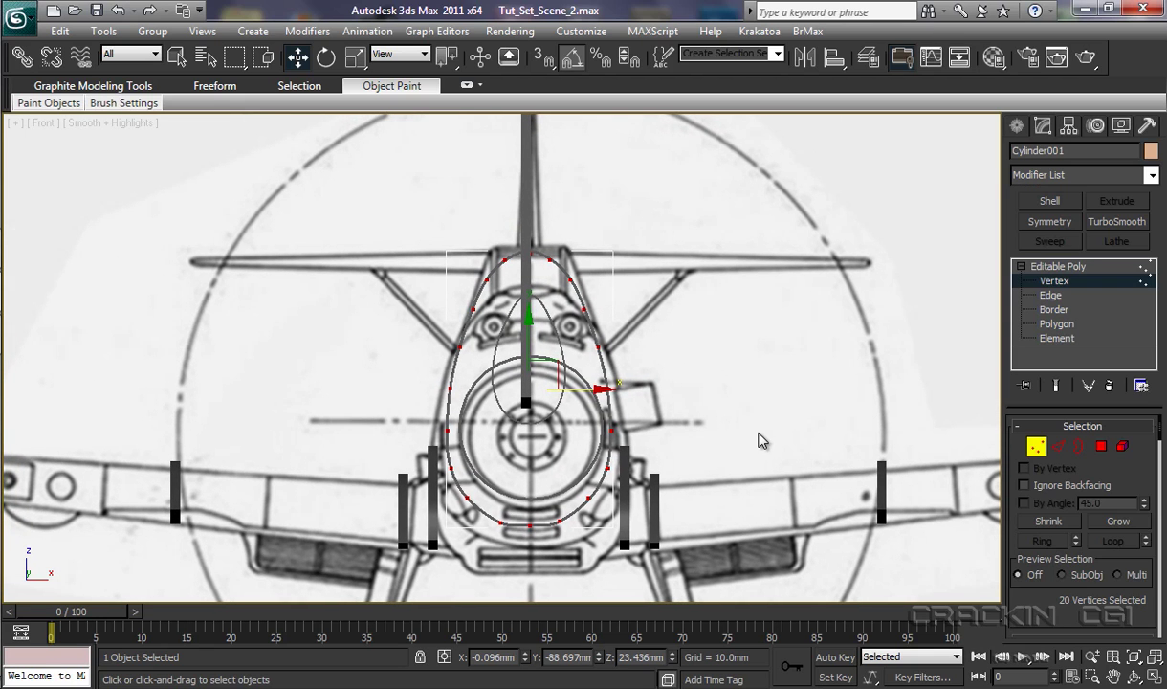
pyautogui.scroll(3, 755, 436)
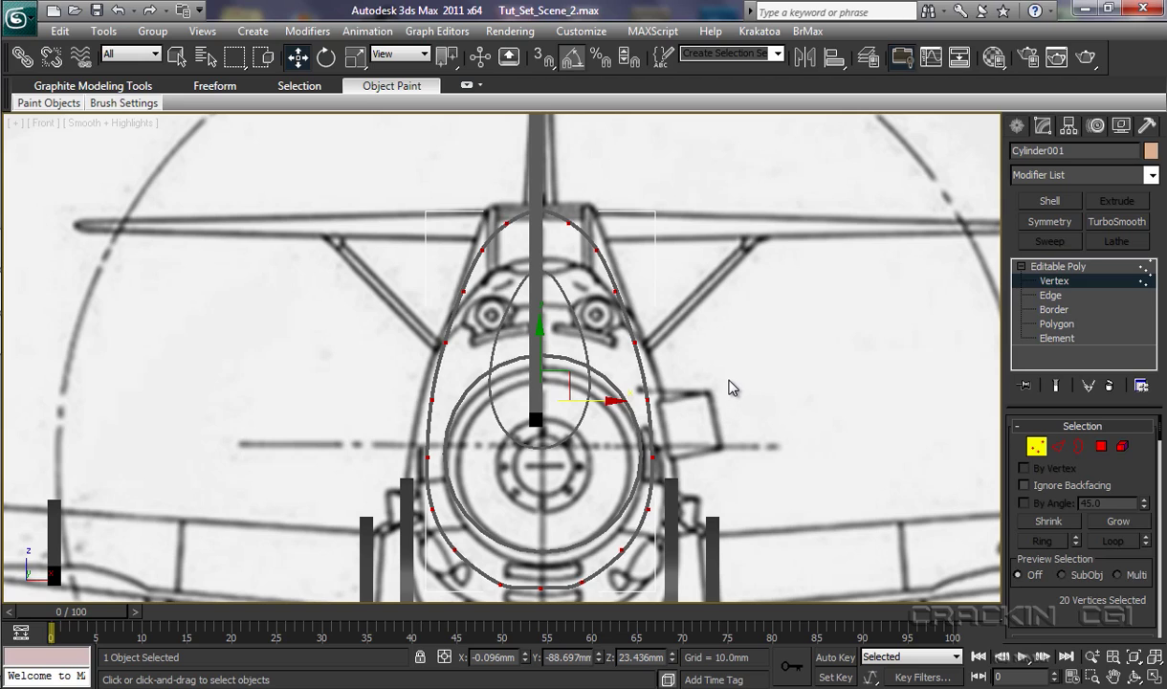
pyautogui.click(356, 58)
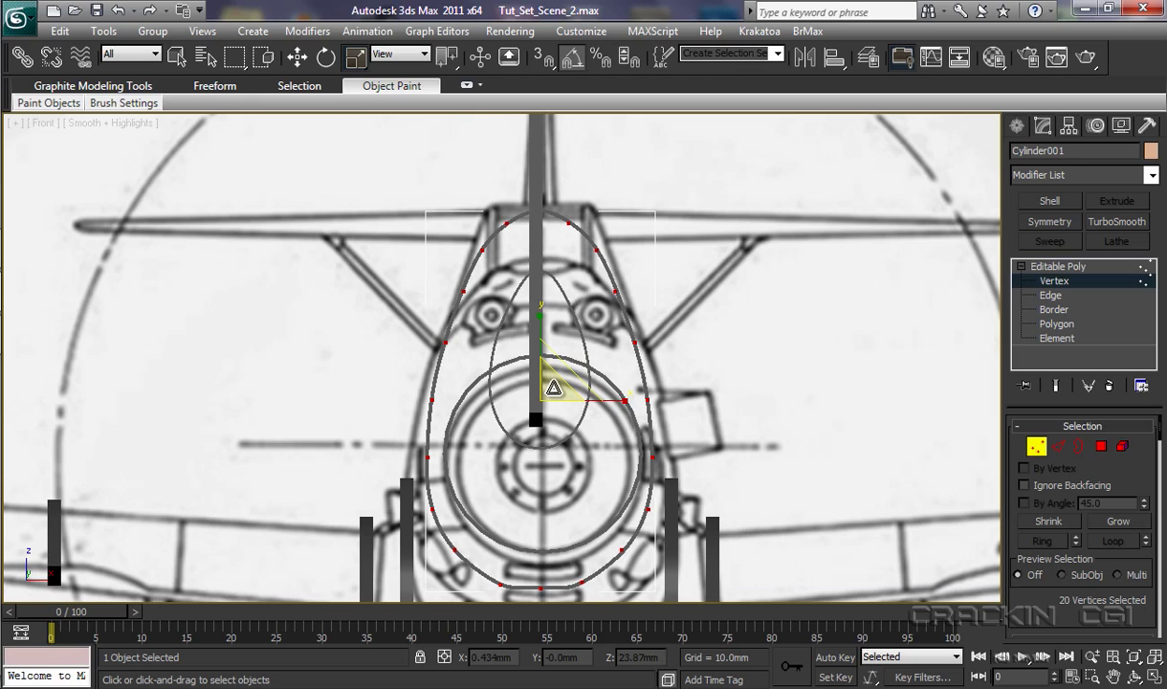
pyautogui.moveTo(553, 387); pyautogui.dragTo(479, 510)
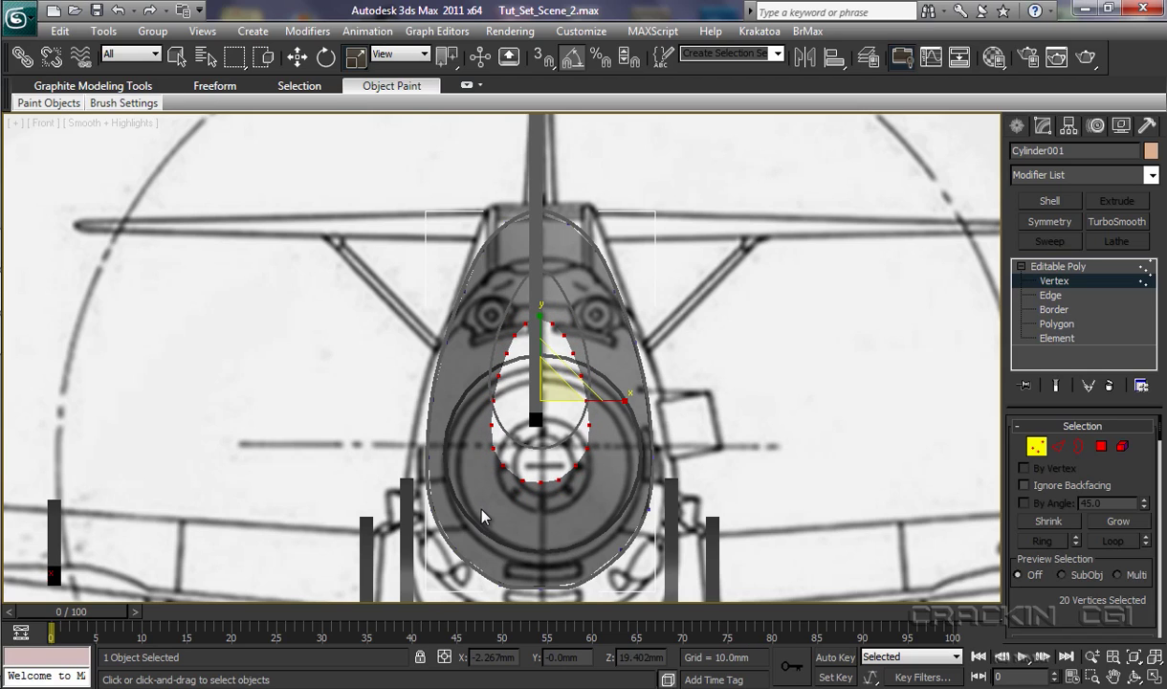
# Raise the rear ring to about Z 24.87 mm and fine-tune its scale to fit the tail frame helper's outline
pyautogui.click(297, 56)
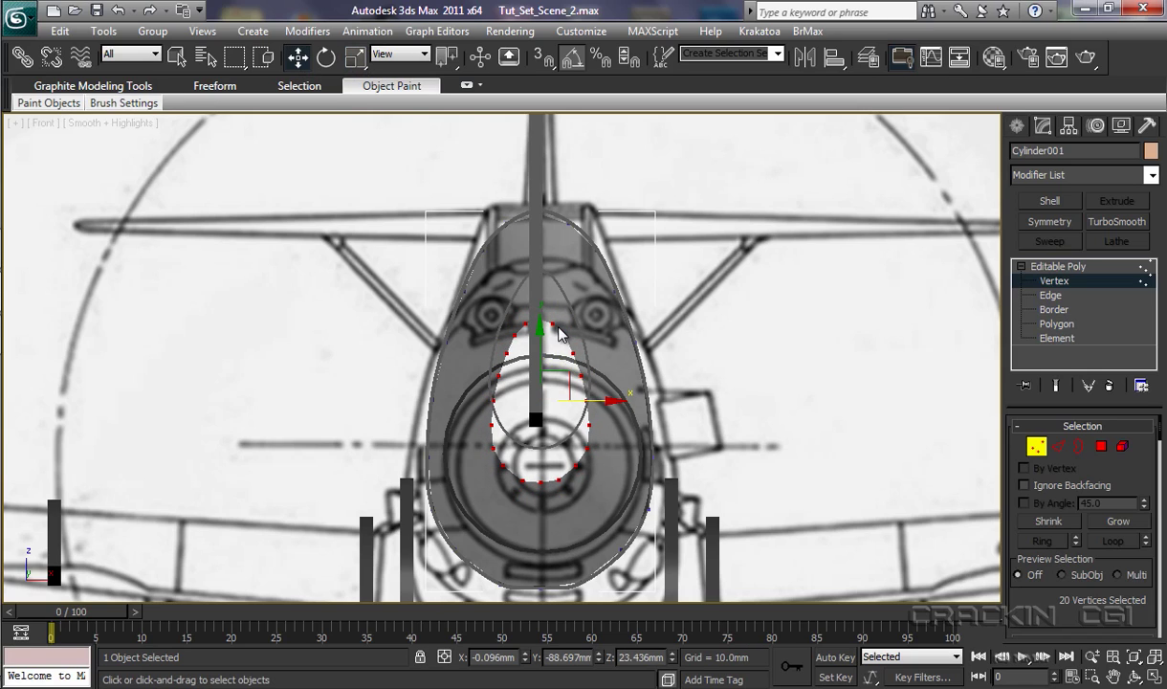
pyautogui.moveTo(540, 329); pyautogui.dragTo(543, 295)
pyautogui.moveTo(544, 292); pyautogui.dragTo(547, 293)
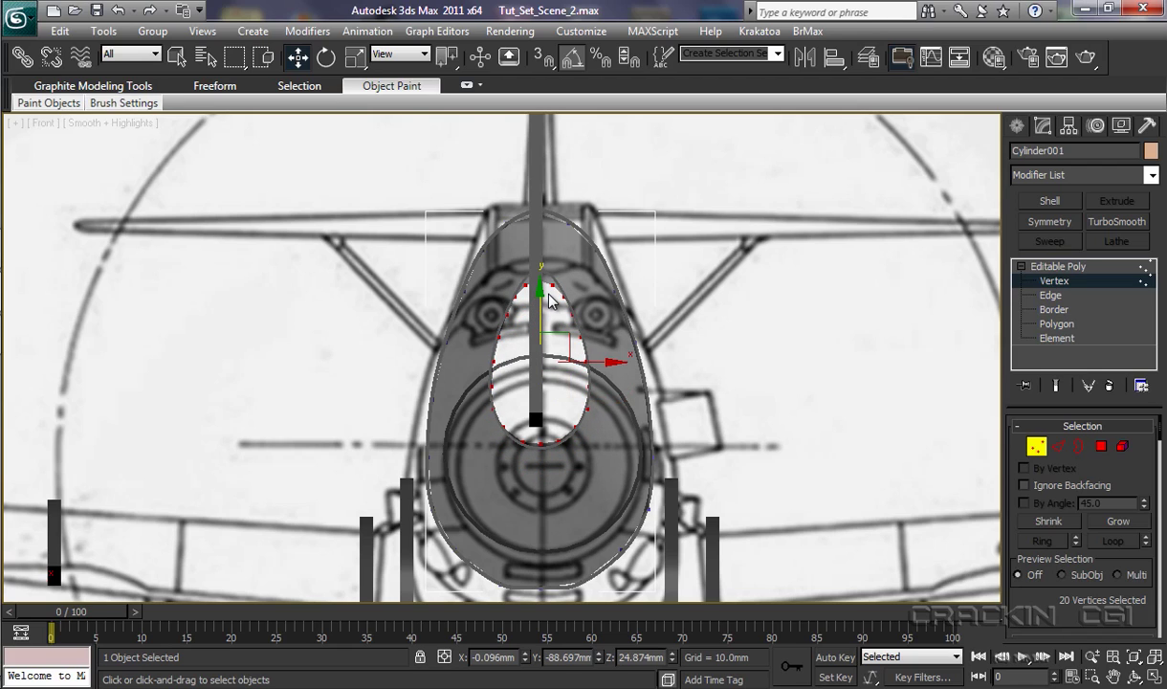
pyautogui.press('r')
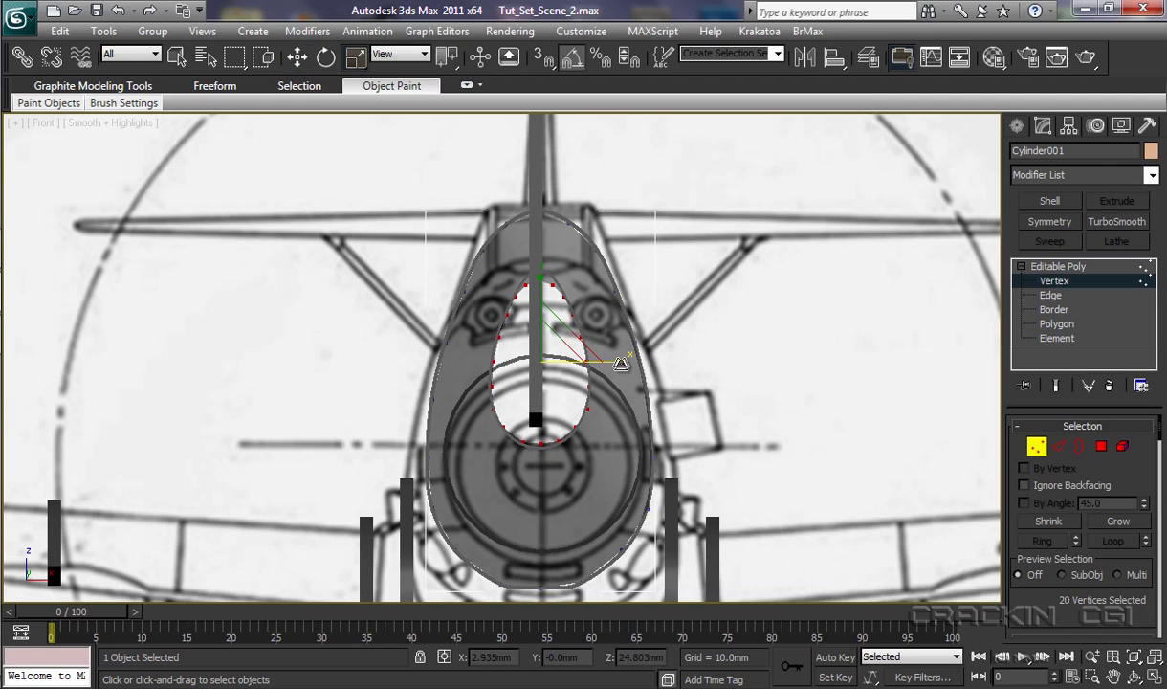
pyautogui.moveTo(550, 340); pyautogui.dragTo(565, 348)
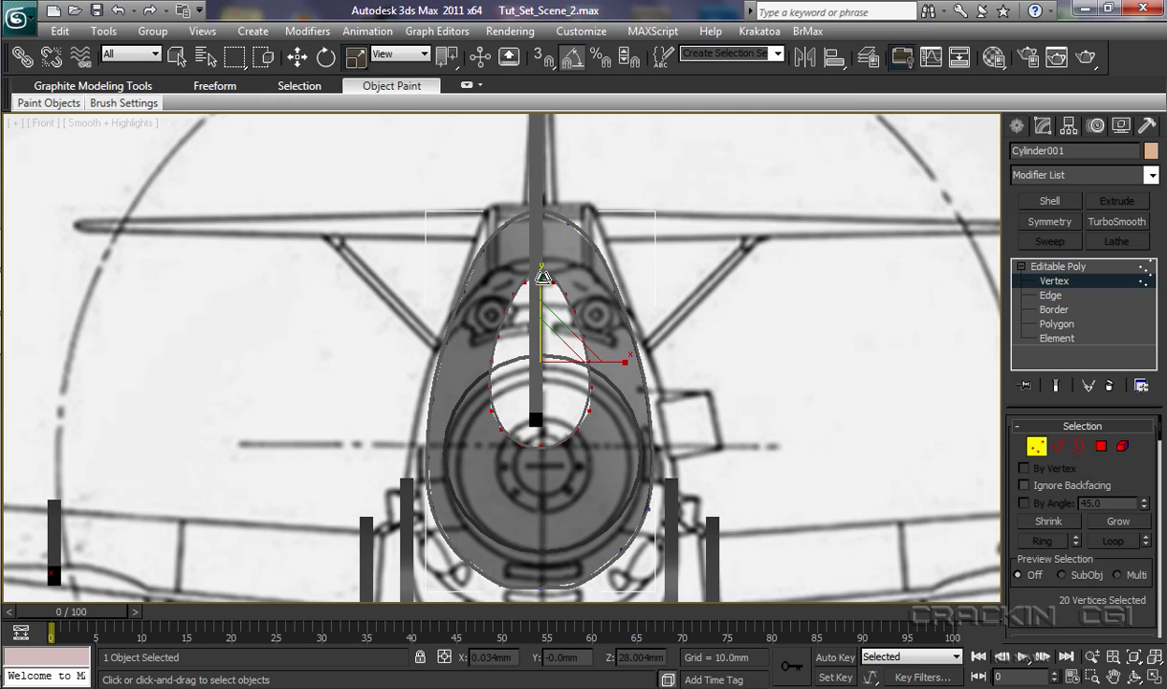
pyautogui.moveTo(543, 276); pyautogui.dragTo(542, 276)
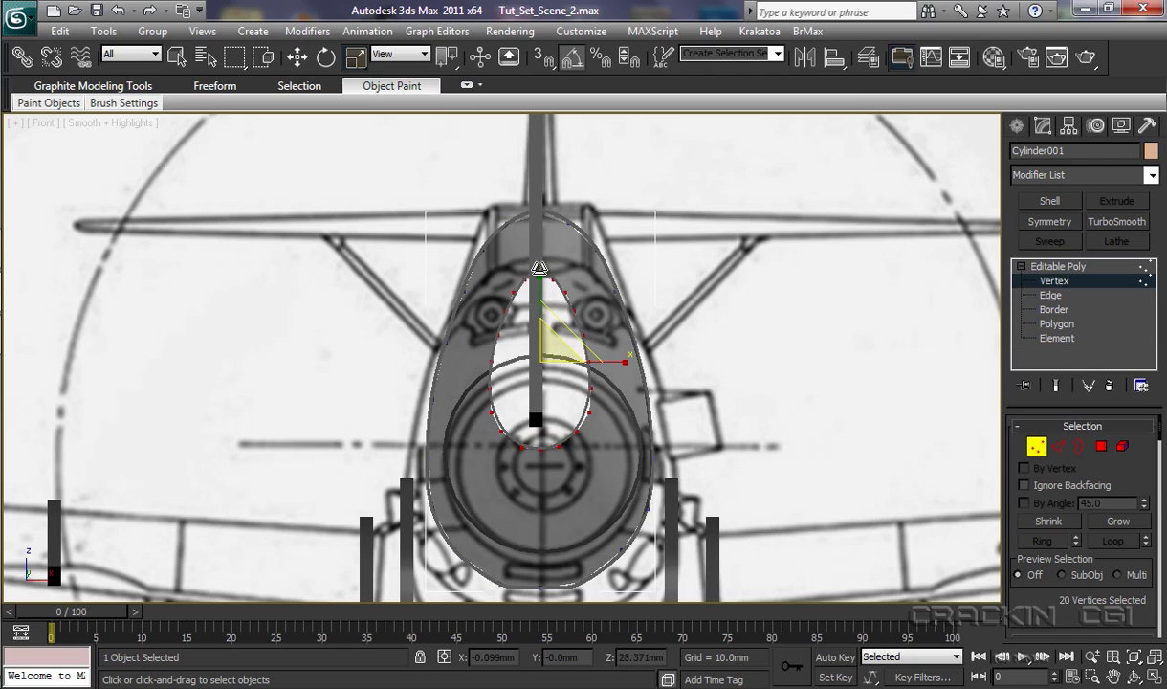